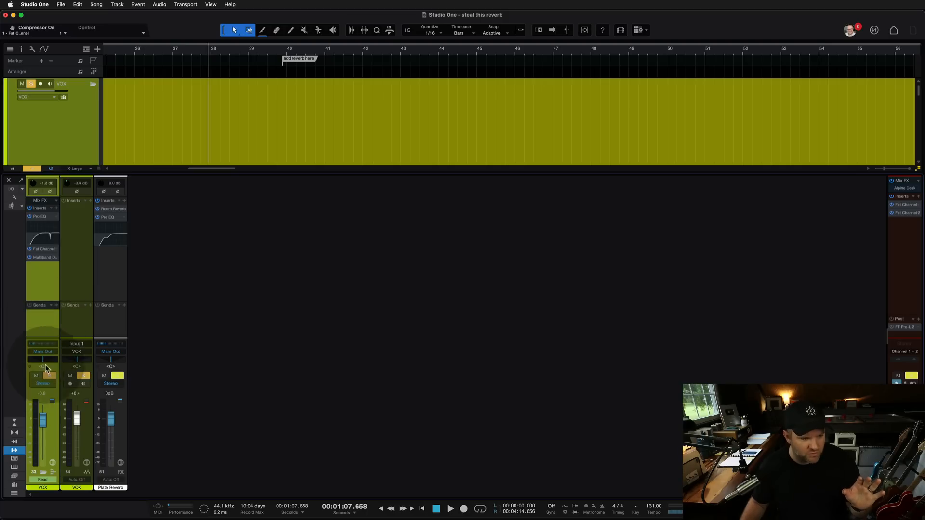
Play back the dry vocal leading into the "add reverb here" marker with the mixing console hidden, and show the console again
scroll(185, 169, right, 5)
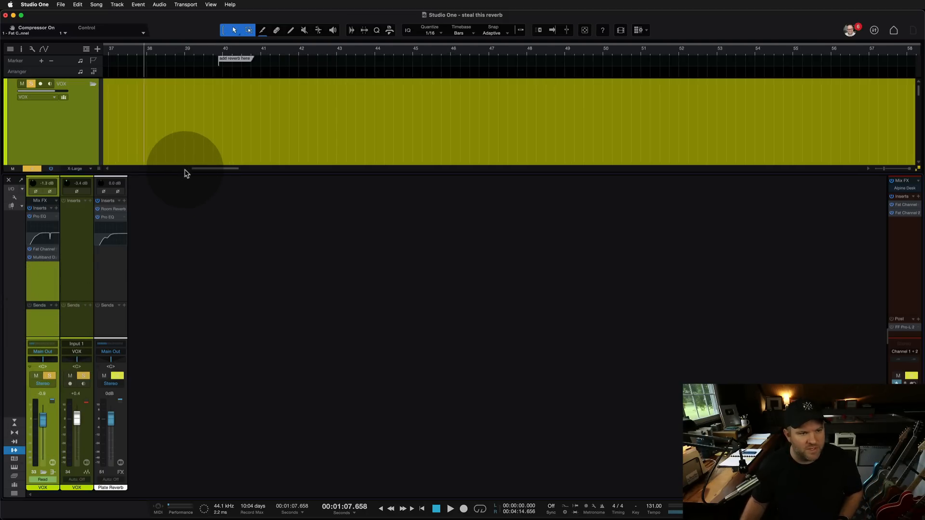
scroll(186, 134, left, 6)
click(186, 134)
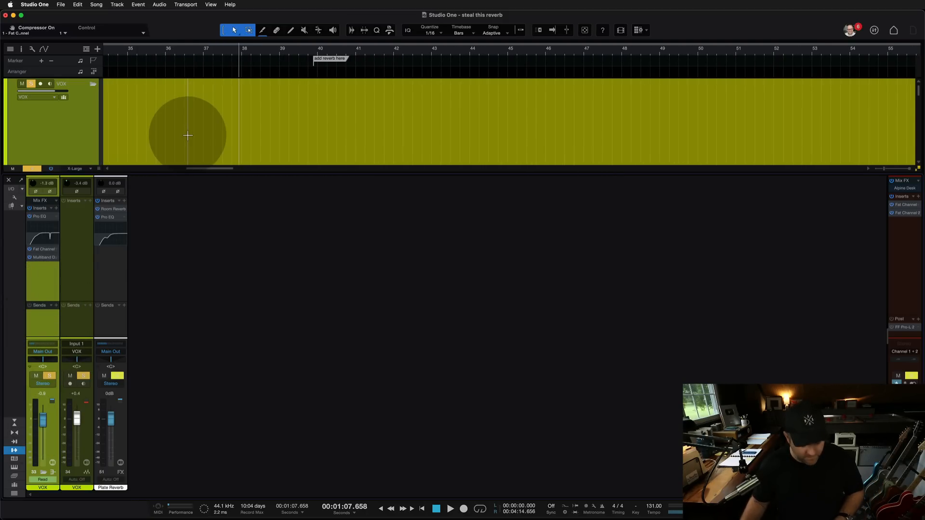
key(F3)
key(space)
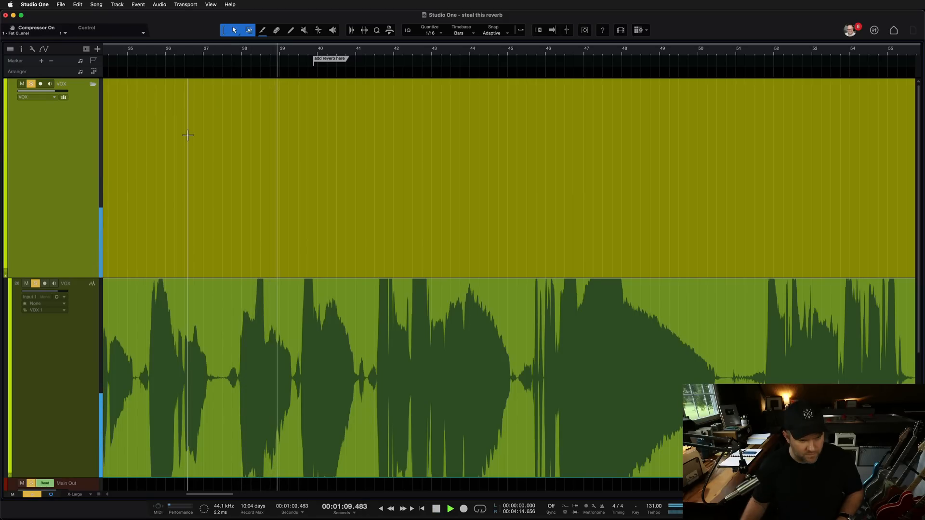
key(space)
key(F3)
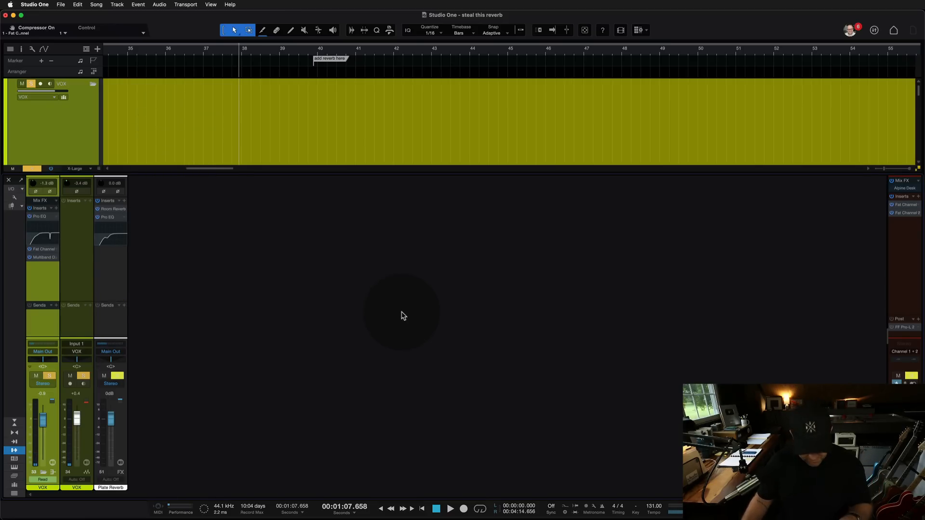
Insert Room Reverb after Multiband Dynamics on the VOX bus and set its global mix to 35.5 %
key(F5)
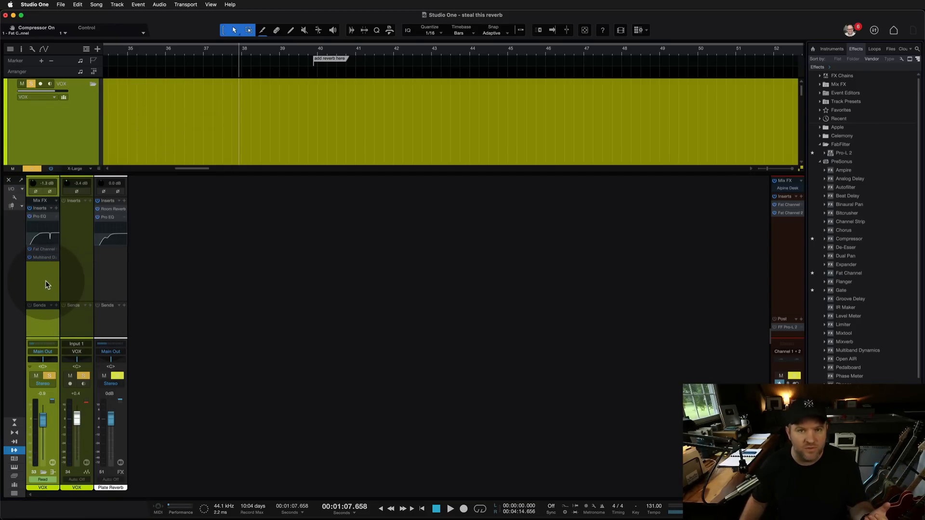
scroll(848, 294, down, 3)
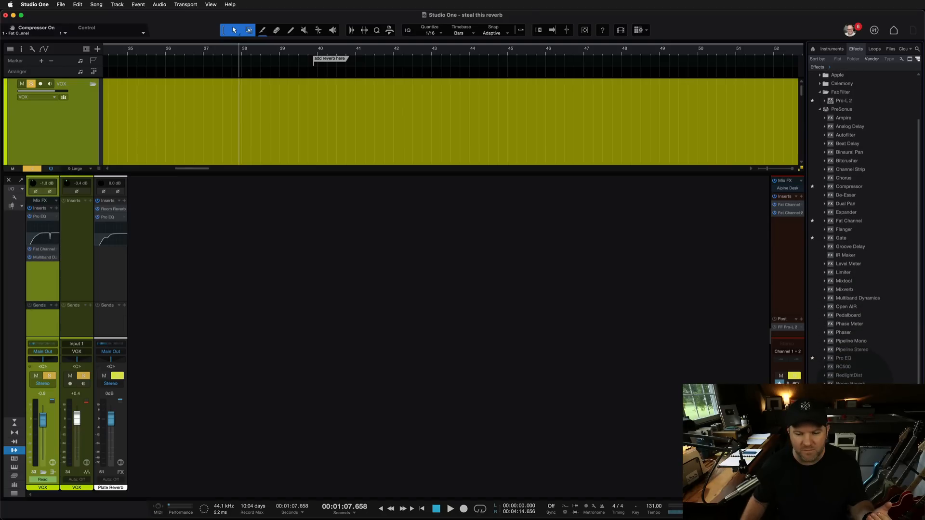
drag(851, 383, 40, 273)
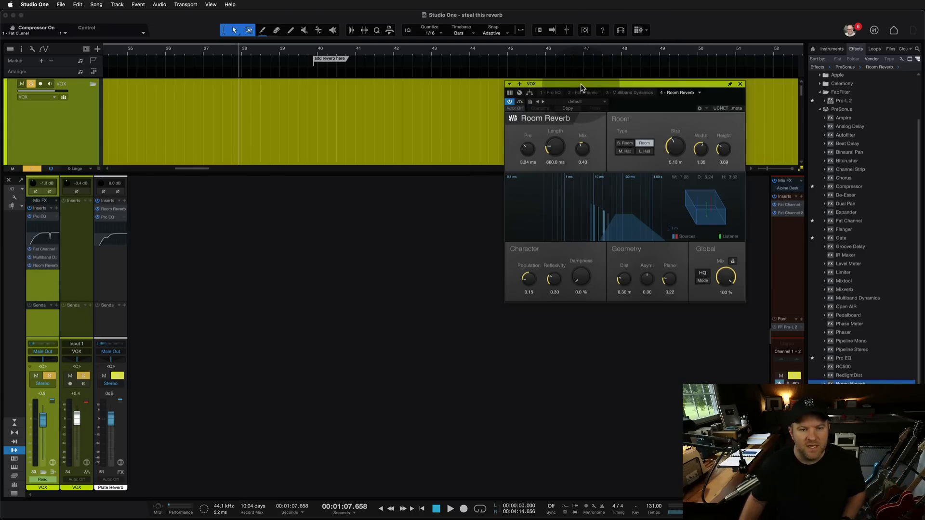
drag(578, 87, 262, 88)
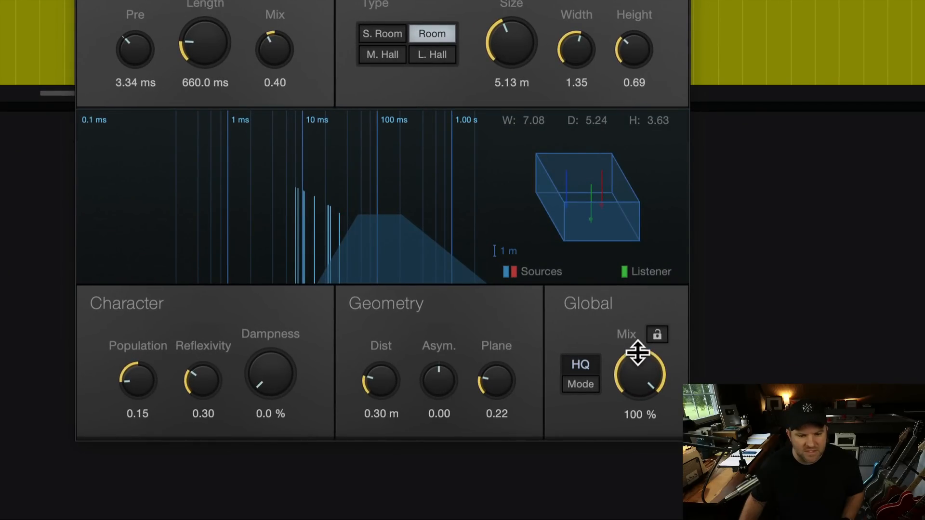
drag(638, 353, 641, 482)
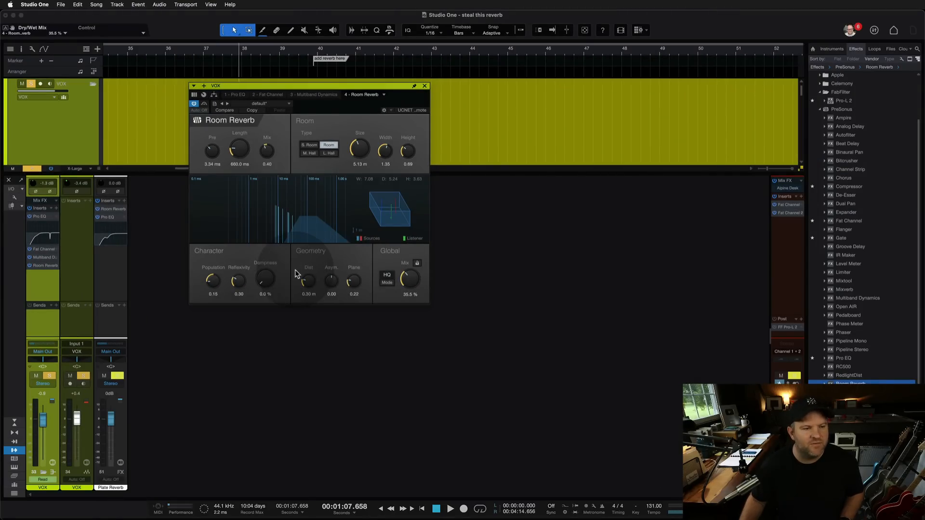
Audition the vocal through Room Reverb, raise the global mix to 64.5 %, and audition it again
key(space)
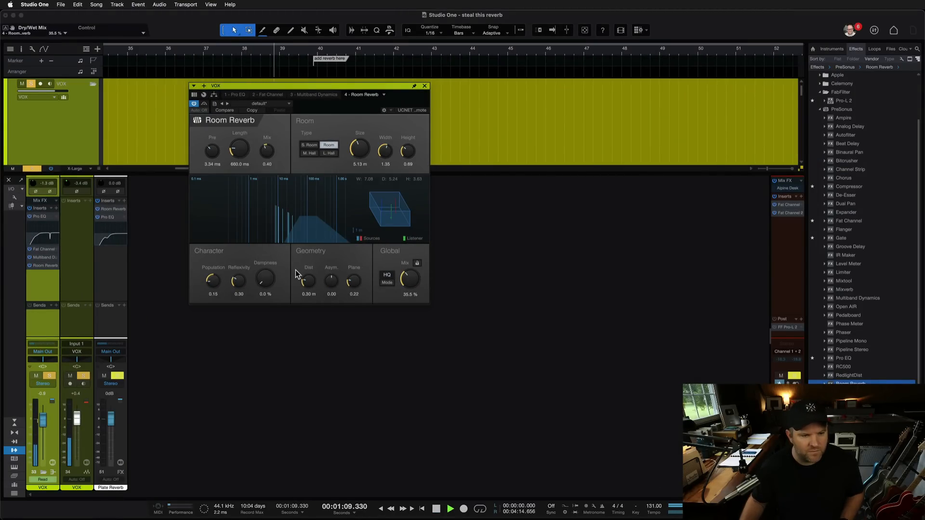
key(space)
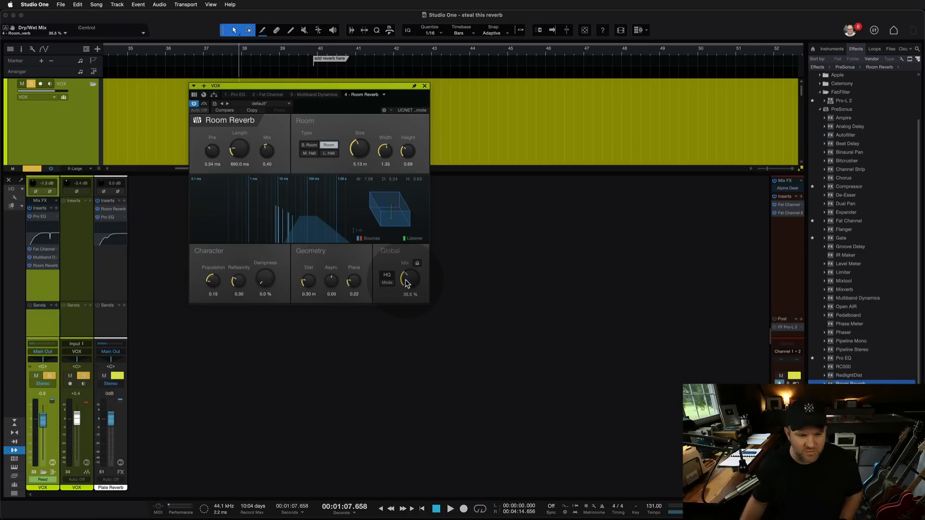
drag(406, 279, 406, 256)
key(space)
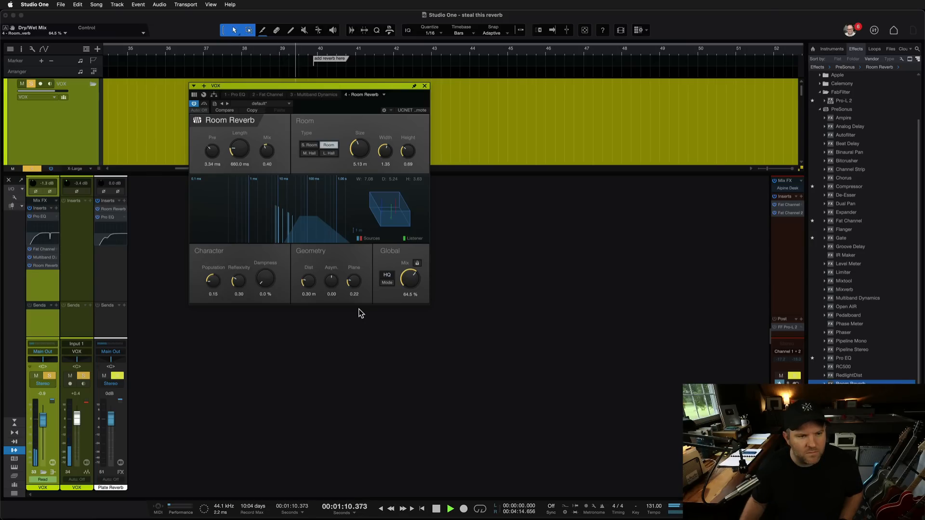
key(space)
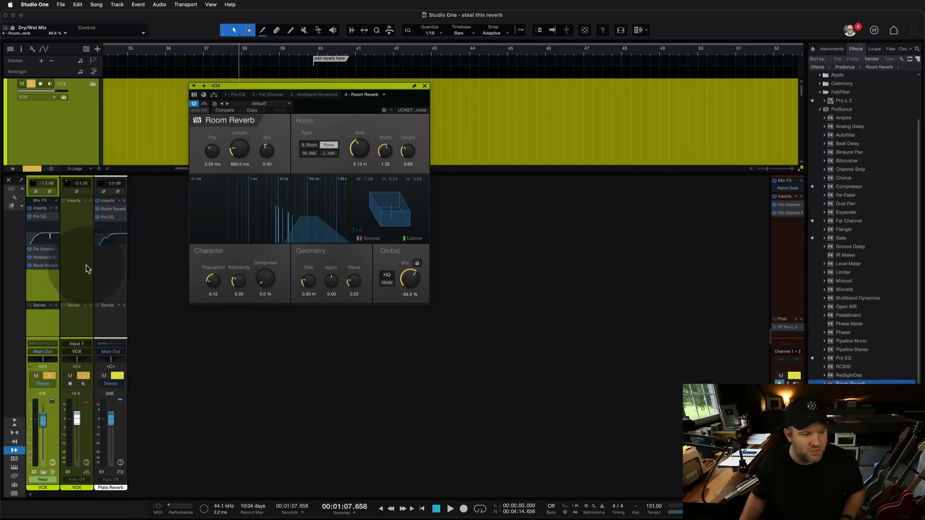
Remove the Room Reverb insert from the VOX bus
right_click(55, 270)
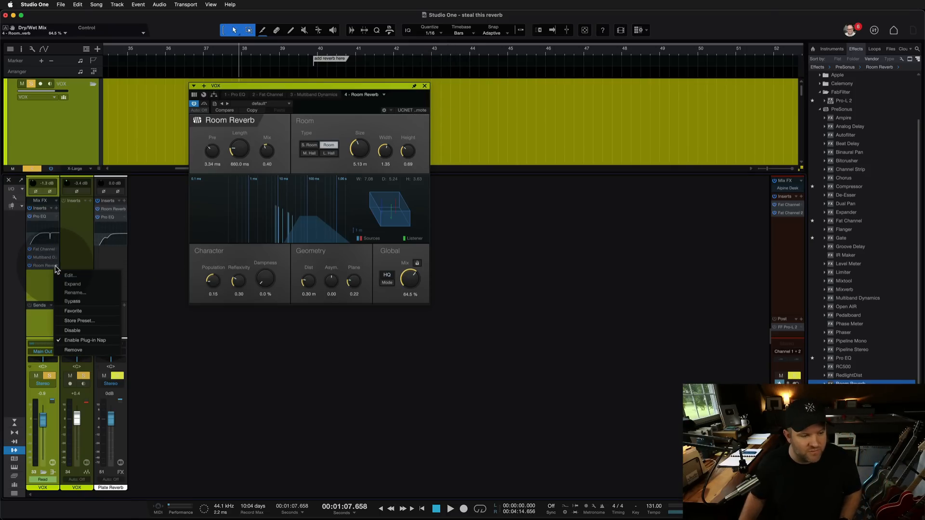
click(72, 351)
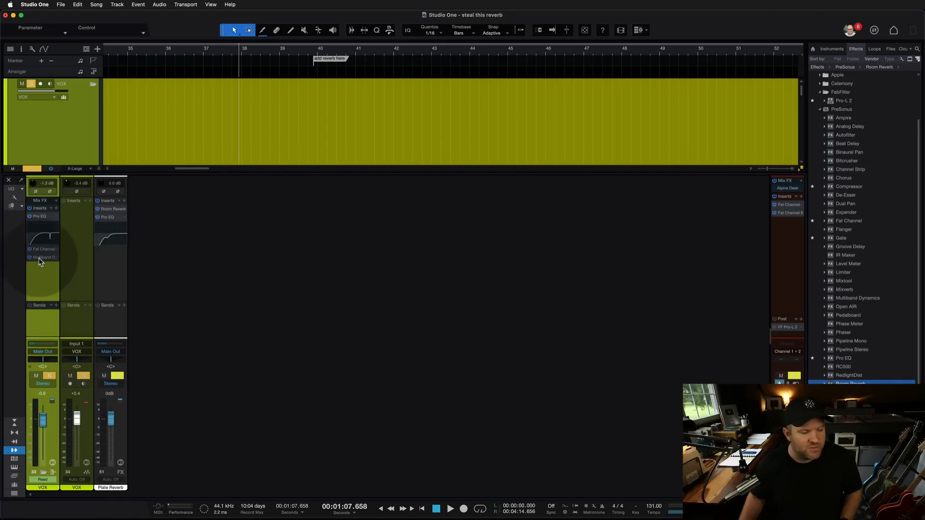
Review the Room Reverb and Pro EQ settings on the Plate Reverb FX channel
click(109, 272)
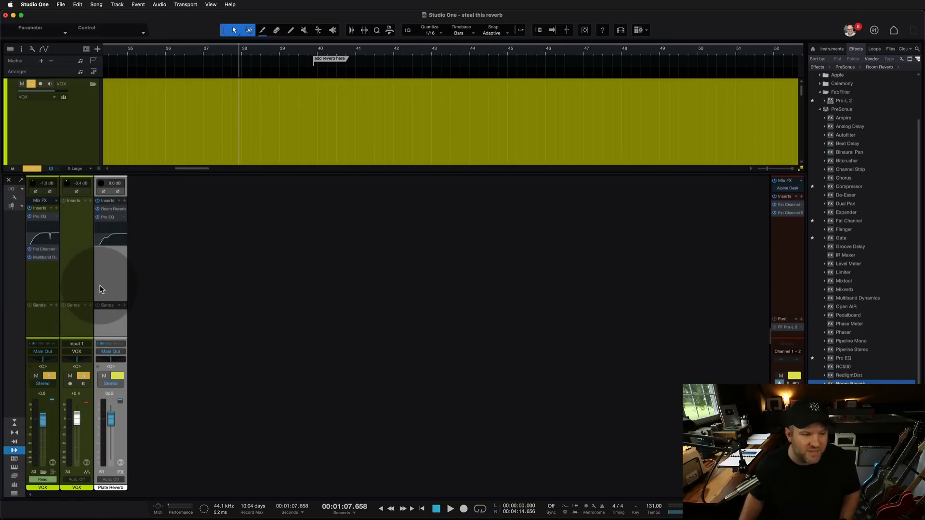
click(107, 209)
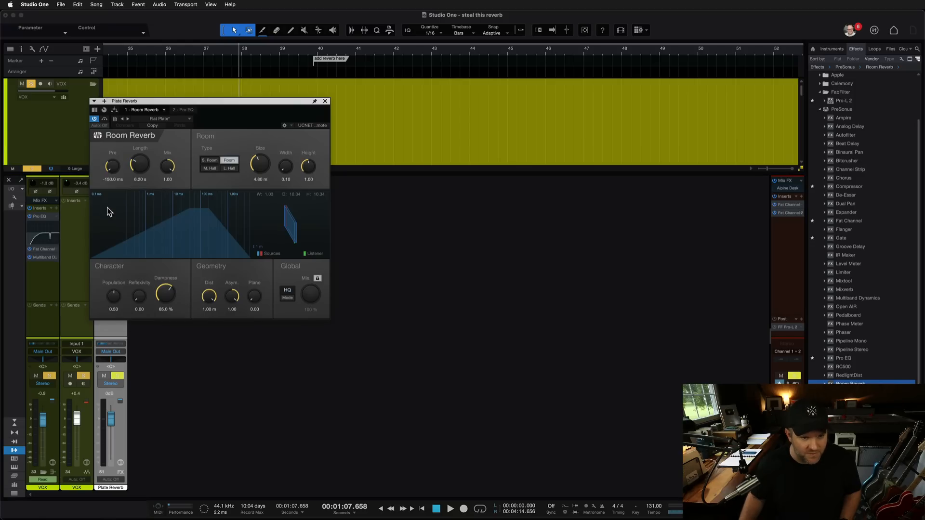
click(181, 110)
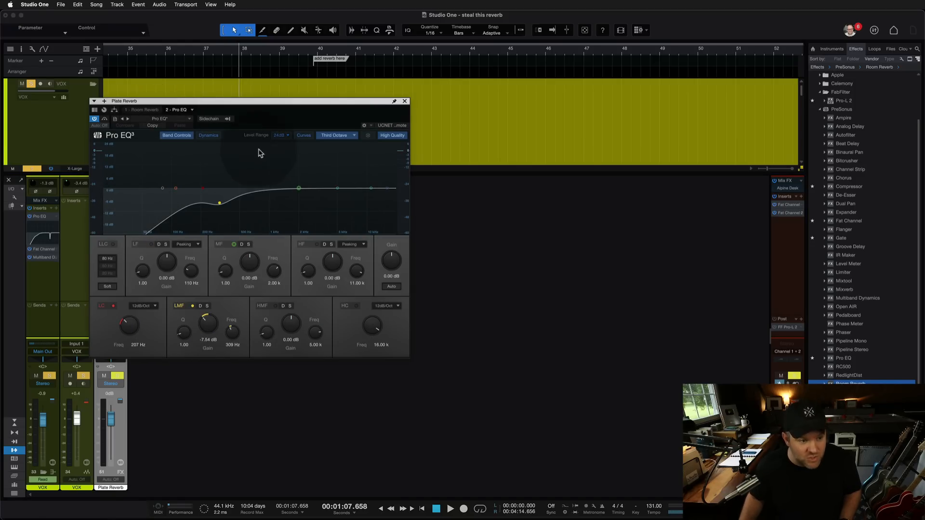
click(405, 101)
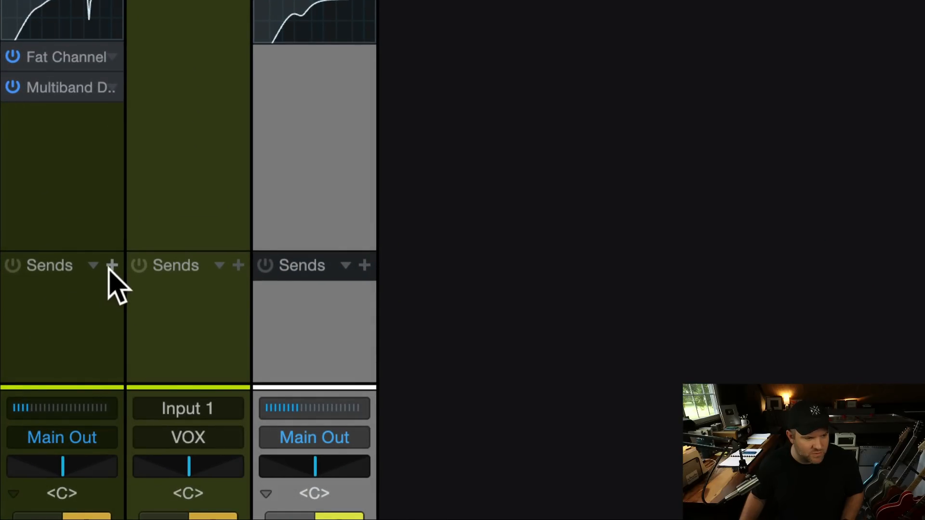
Add a send from the VOX bus to the Plate Reverb channel and set its level to about -14.2 dB
click(112, 266)
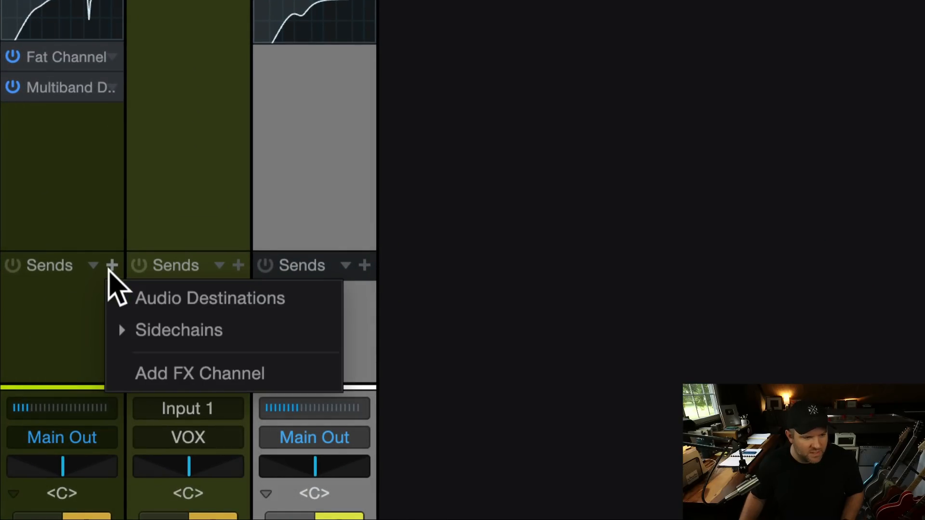
click(122, 300)
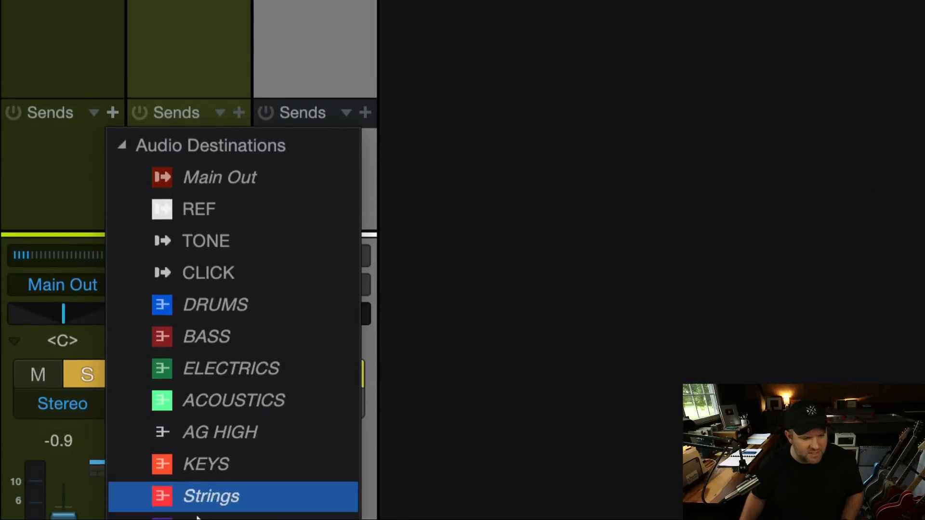
click(203, 428)
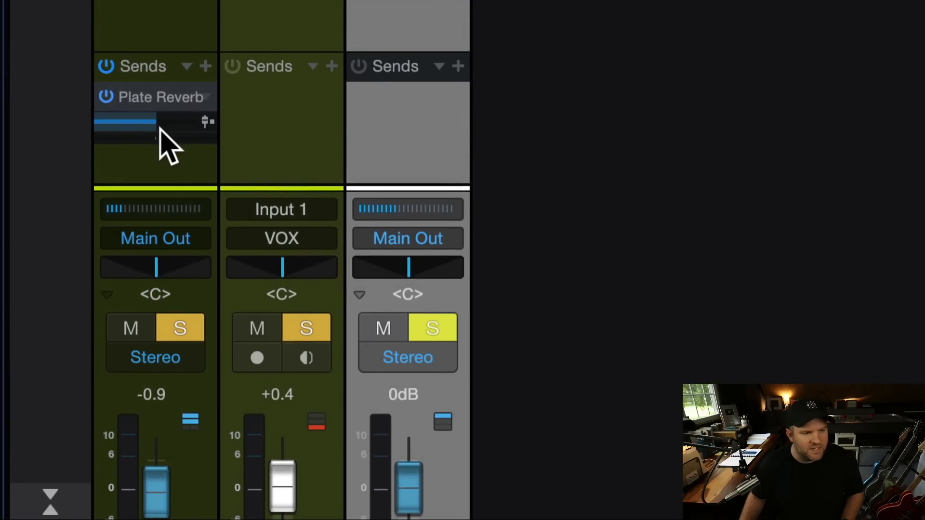
drag(161, 121, 140, 124)
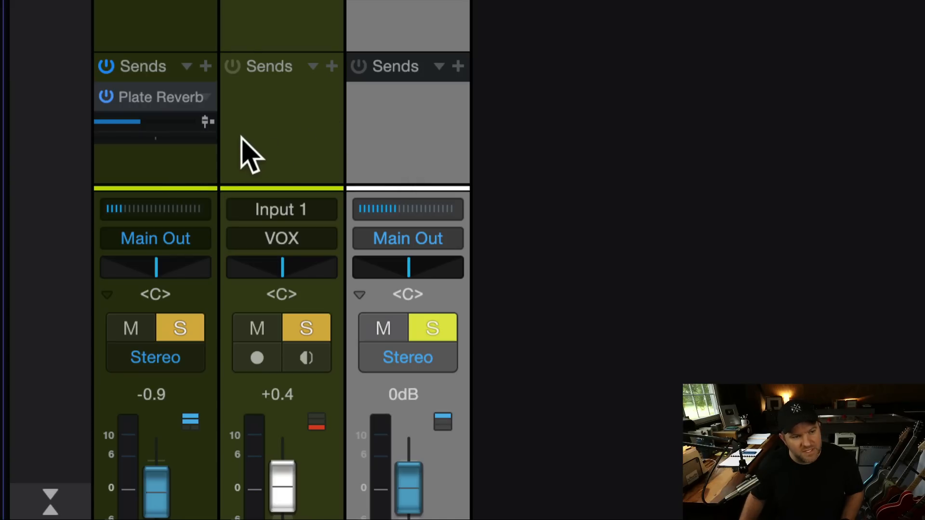
Raise the VOX bus's Plate Reverb send level to about -2.1 dB, fine-tuning it slightly lower
mouse_move(145, 122)
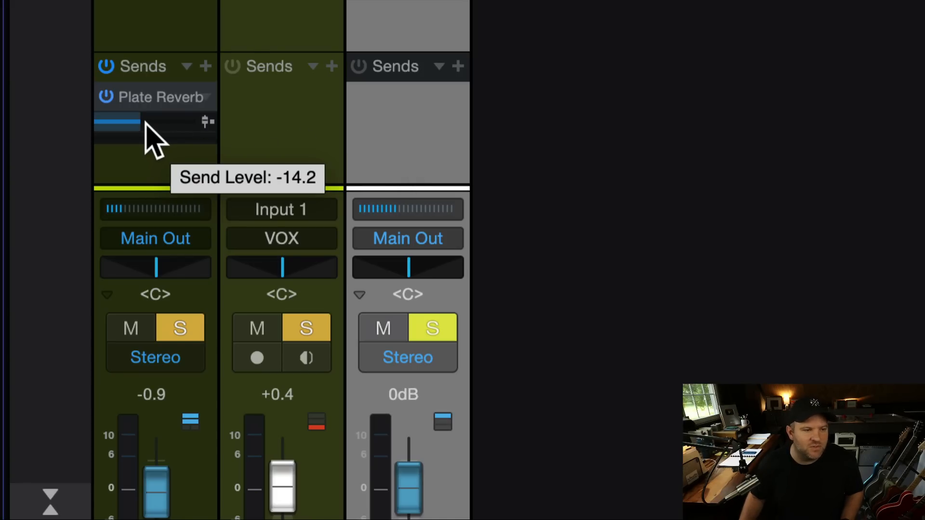
drag(145, 123, 163, 122)
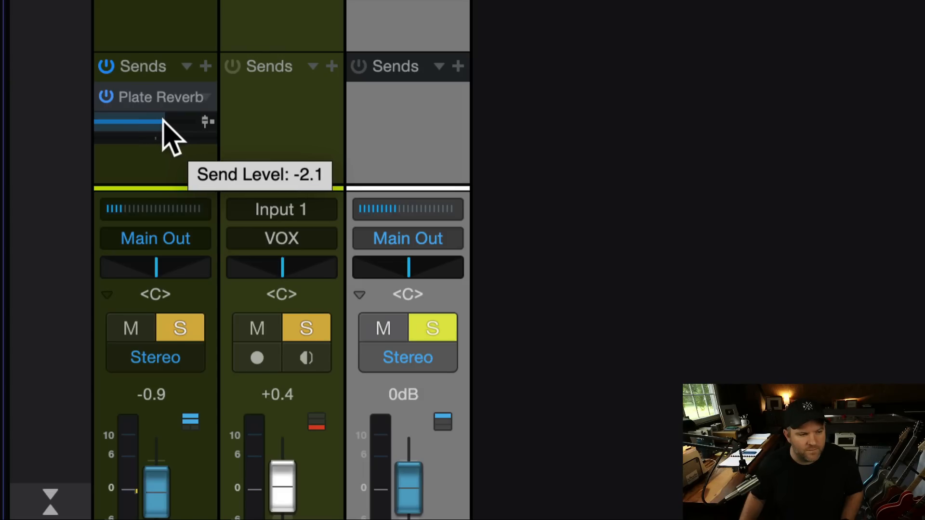
drag(163, 121, 154, 120)
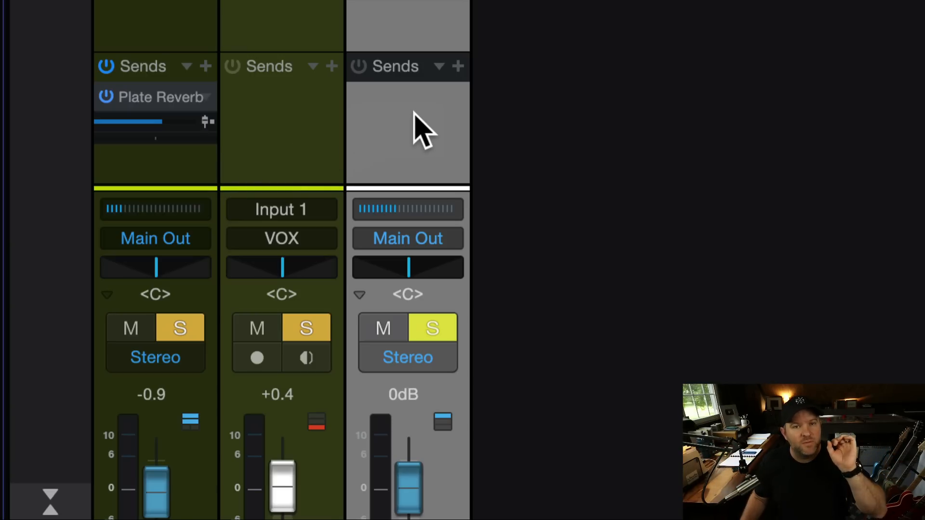
Toggle the VOX bus's Plate Reverb send on and off, leaving it deactivated
mouse_move(184, 114)
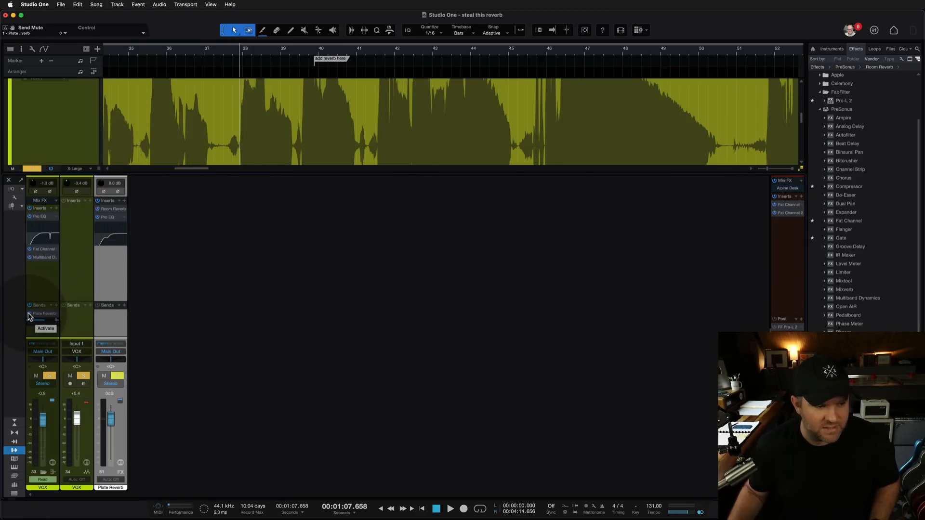
click(29, 314)
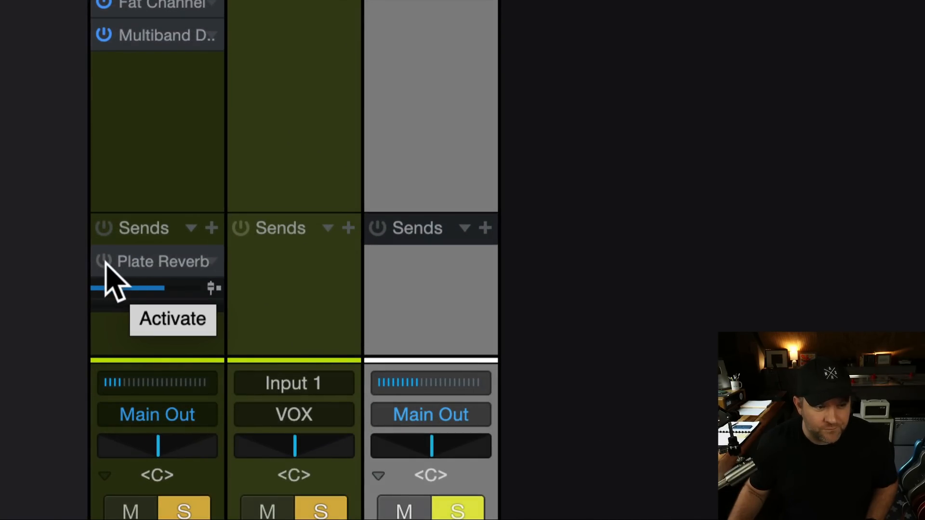
click(104, 262)
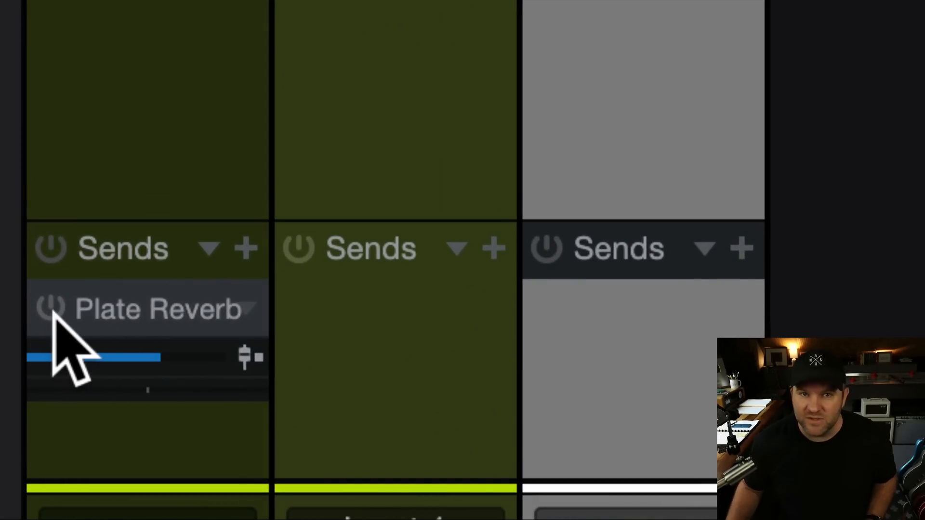
click(50, 308)
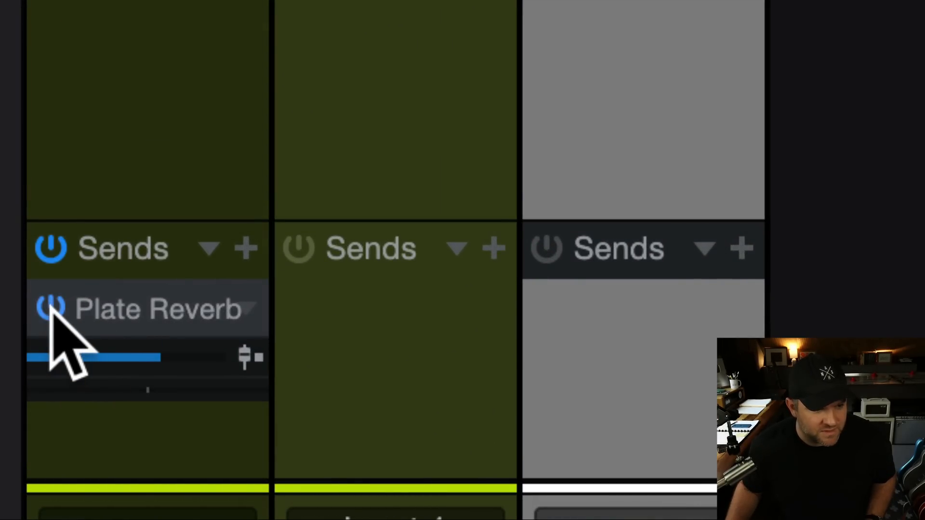
click(50, 308)
click(50, 307)
click(50, 307)
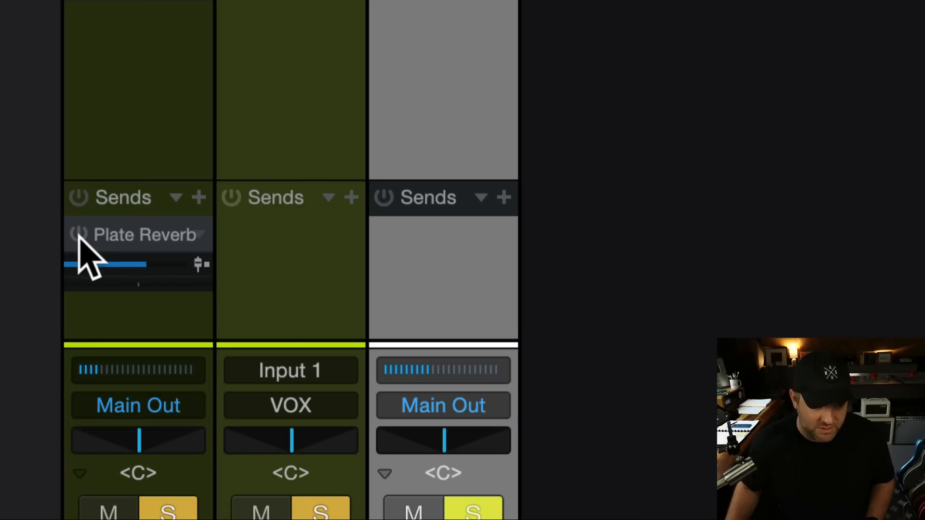
Show the Plate Reverb send's Send Mute automation on the VOX bus track and play the vocal near the "add reverb here" marker
right_click(79, 234)
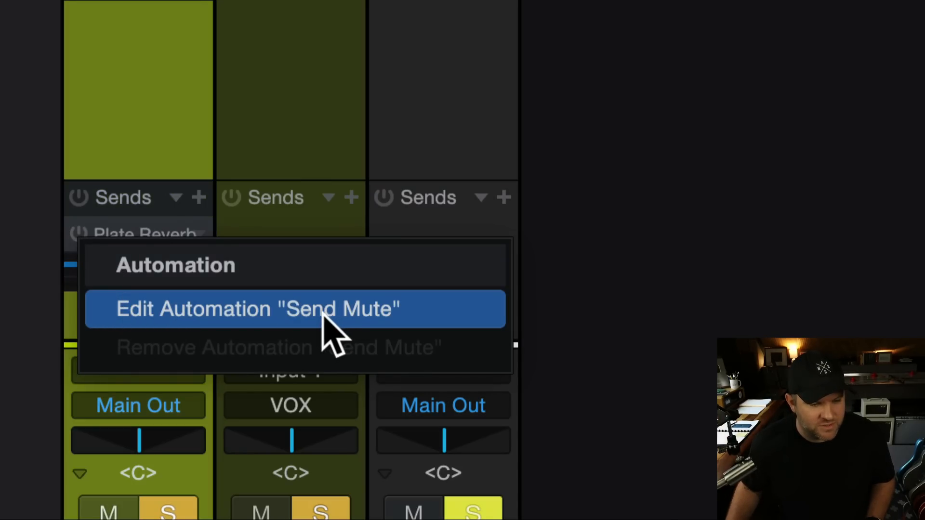
click(293, 312)
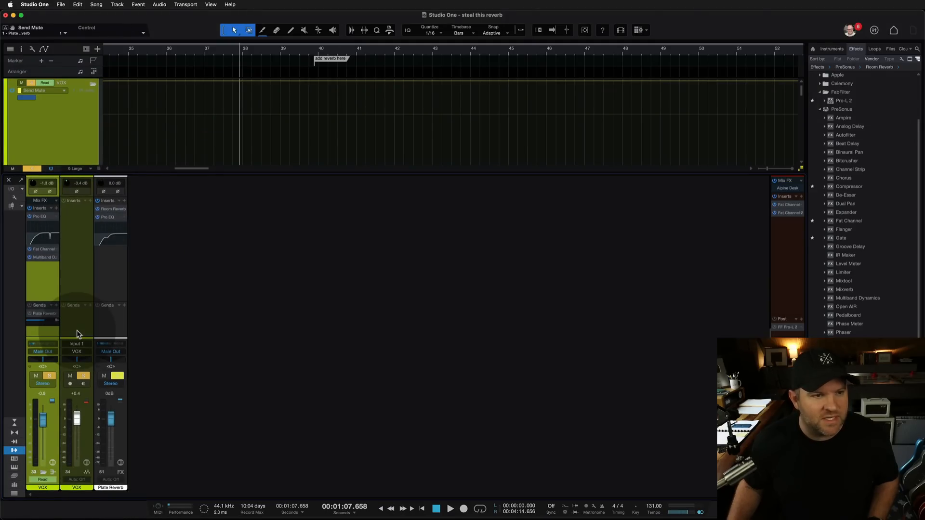
key(F3)
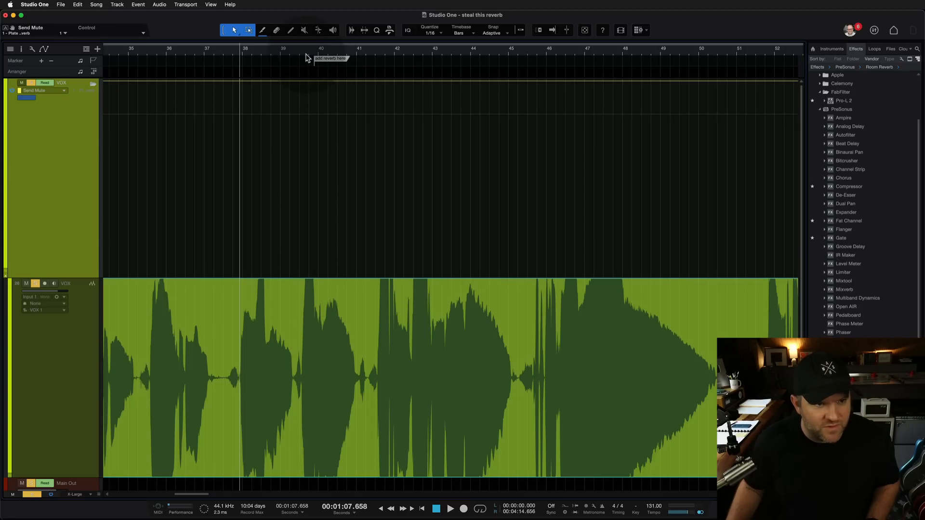
drag(305, 56, 299, 55)
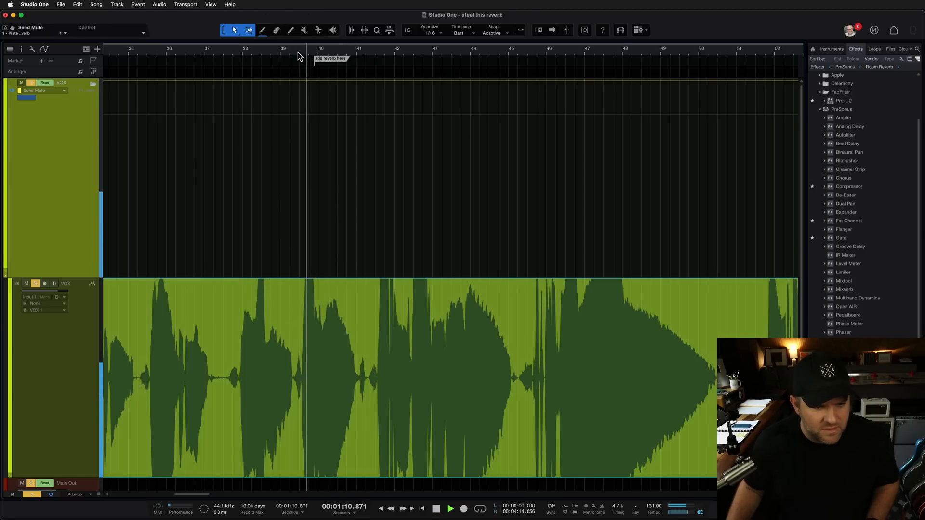
Play the vocal close to the "add reverb here" marker and place the playback cursor at the marked word's start, at 1:11.271
scroll(337, 128, up, 3)
scroll(337, 128, up, 3)
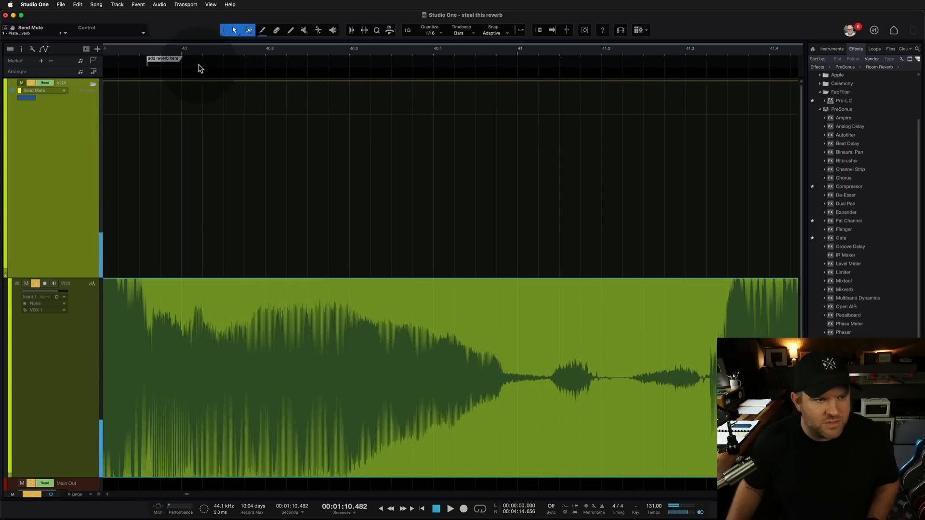
scroll(200, 66, left, 5)
click(341, 53)
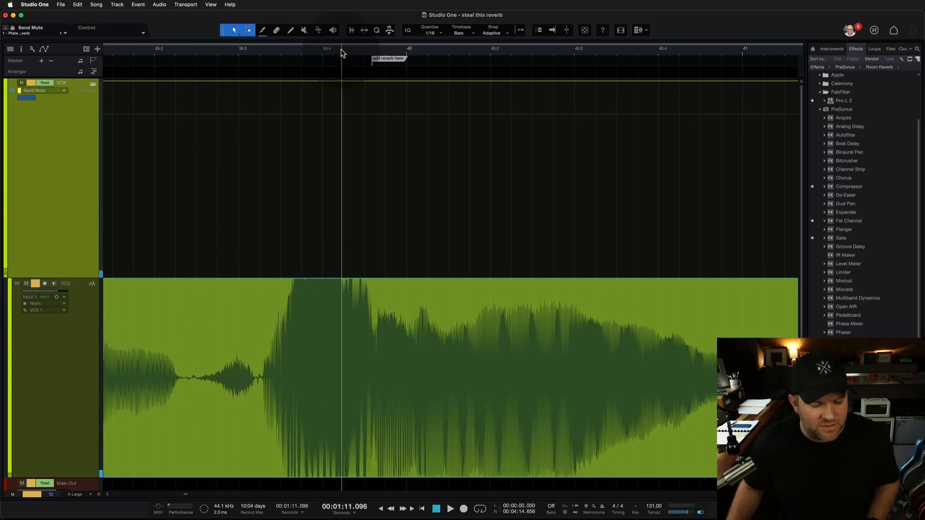
key(space)
key(space)
click(370, 57)
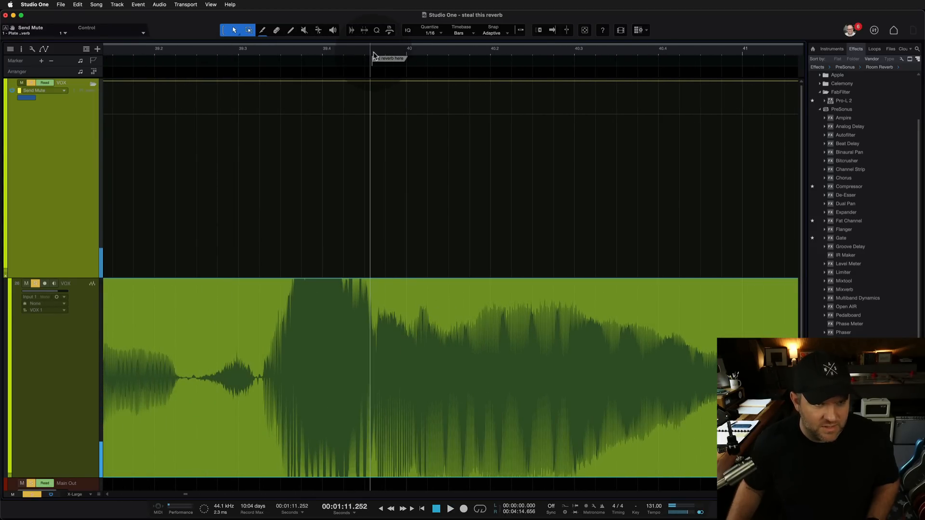
click(373, 53)
Automate the VOX bus's Plate Reverb Send Mute so it is unmuted only from the "add reverb here" marker to just before bar 41
click(374, 82)
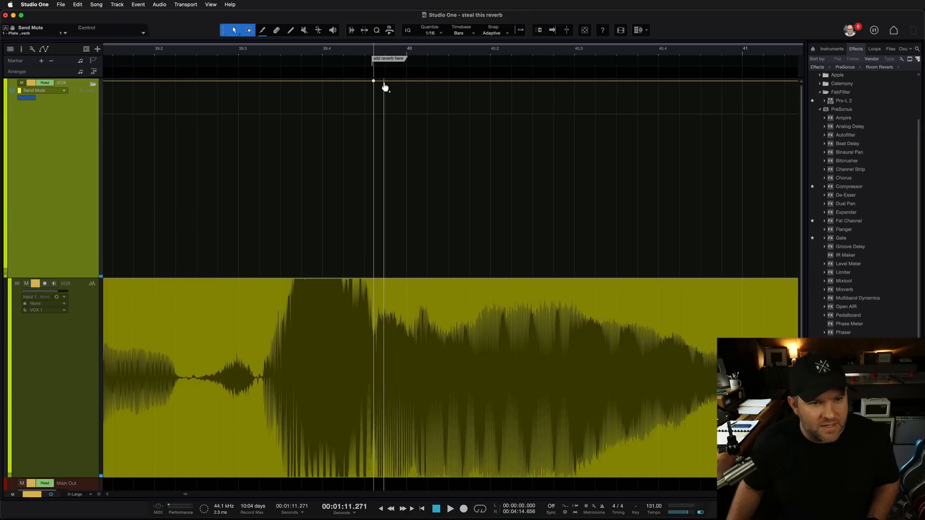
drag(385, 87, 374, 258)
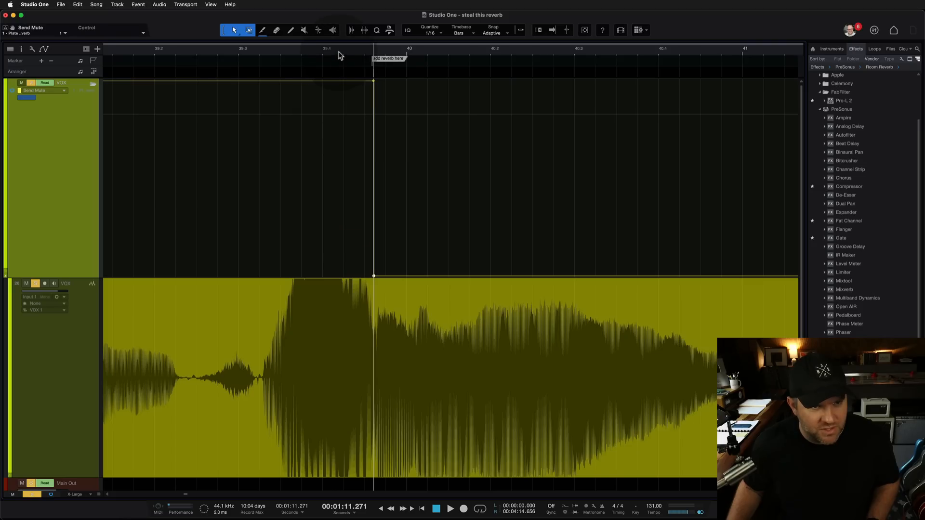
click(304, 54)
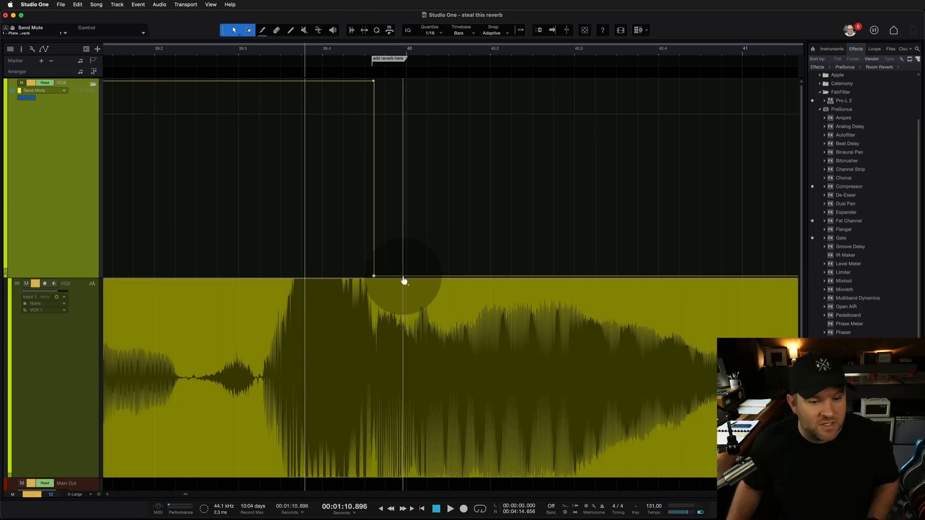
click(736, 277)
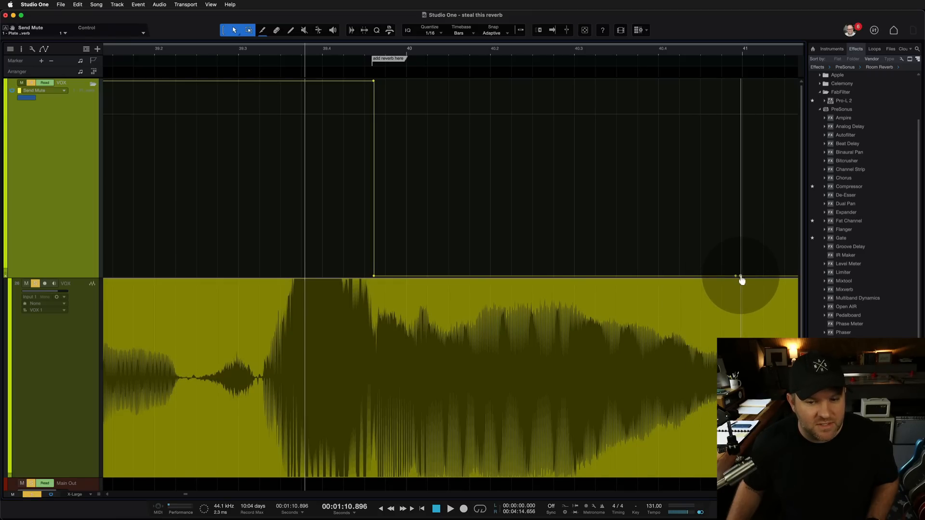
drag(741, 278, 736, 101)
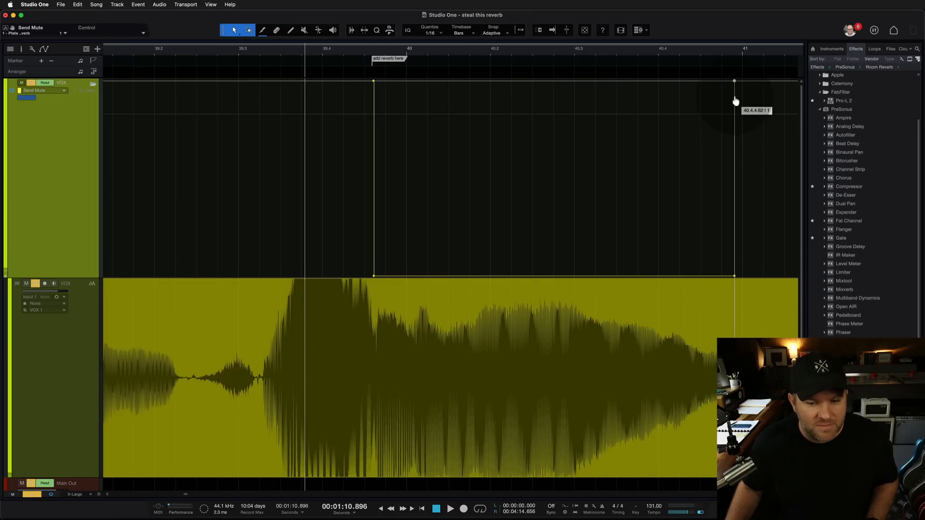
Show the mixer console below the arrangement and reduce the track height to Normal so the automation and vocal are both in view
scroll(425, 174, down, 2)
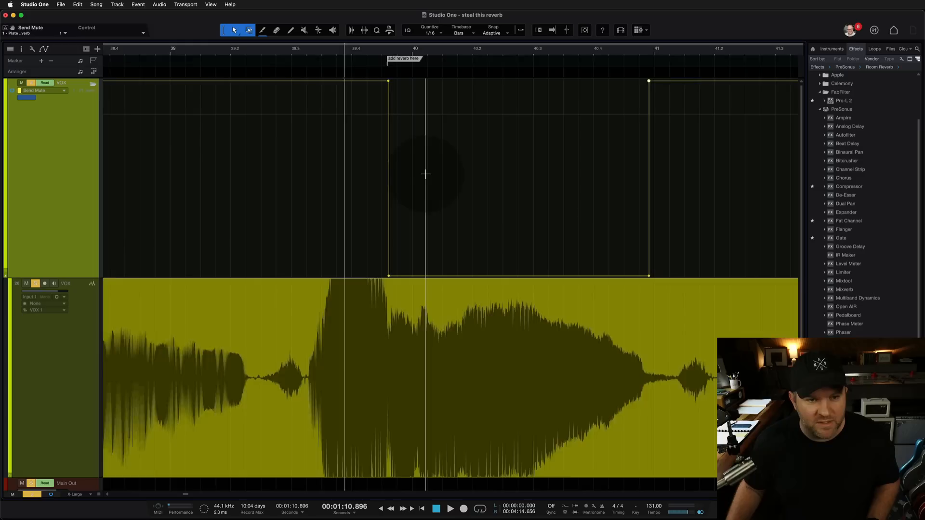
scroll(425, 174, down, 3)
scroll(385, 145, right, 1)
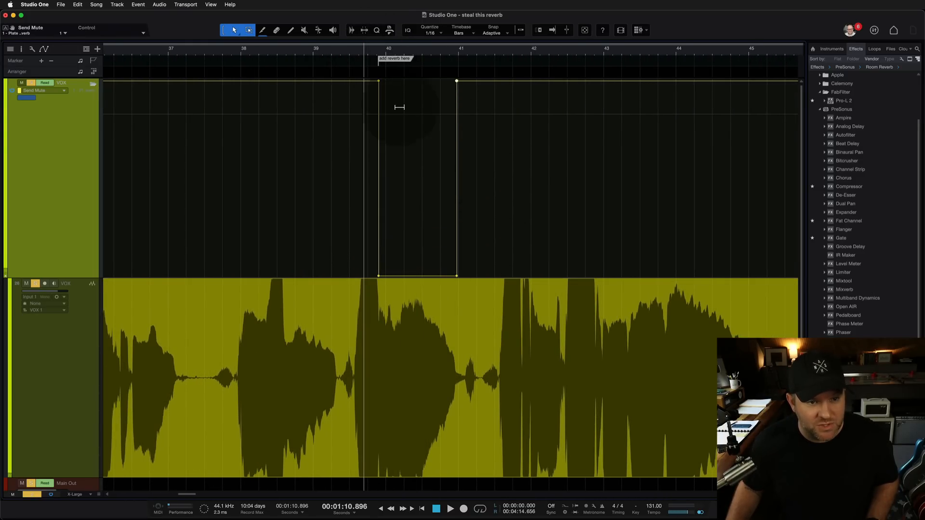
click(334, 53)
key(F3)
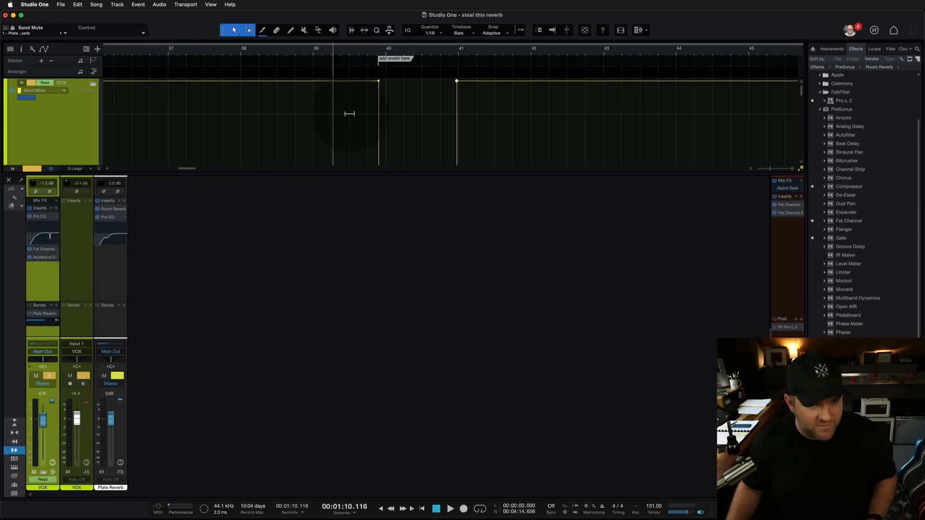
key(a)
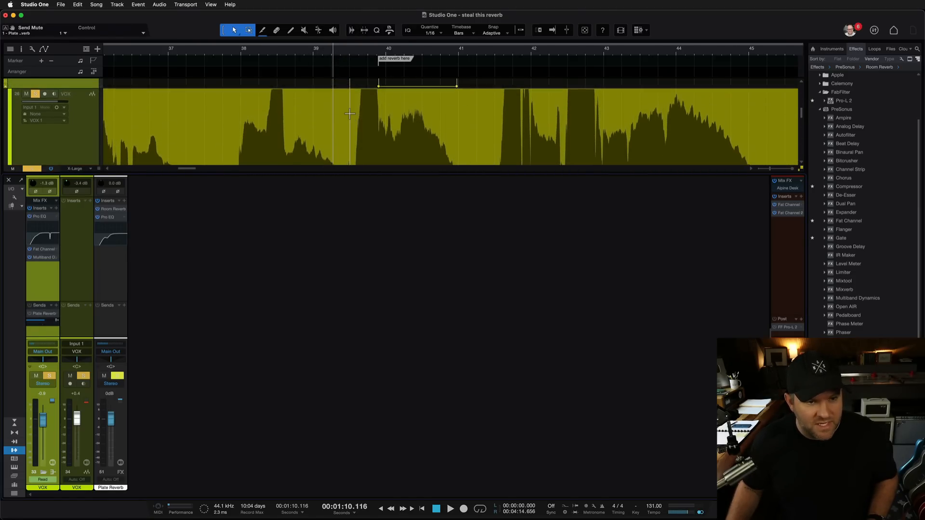
scroll(350, 113, up, 3)
key(shift+w)
key(shift+w)
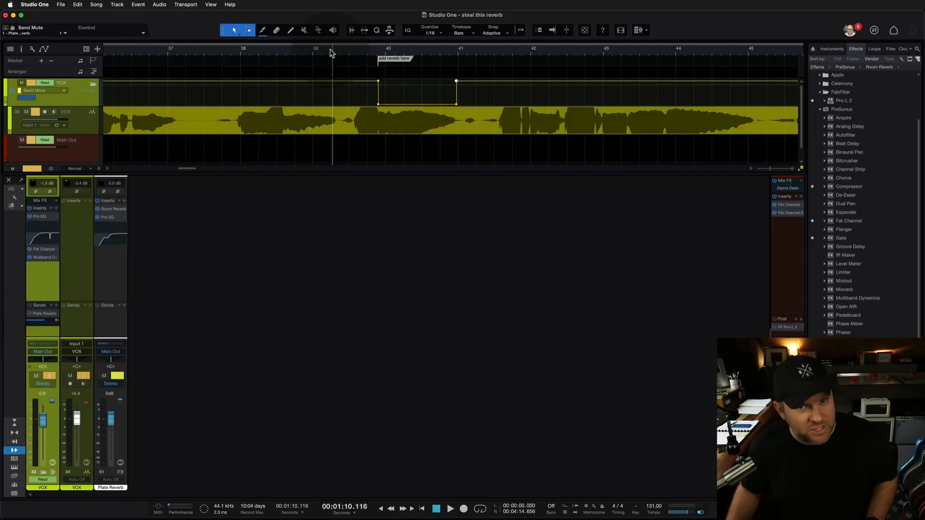
Play the vocal from 1:09.515 through the unmuted section and adjust the VOX bus's Plate Reverb send level to about -7.1 dB
click(309, 52)
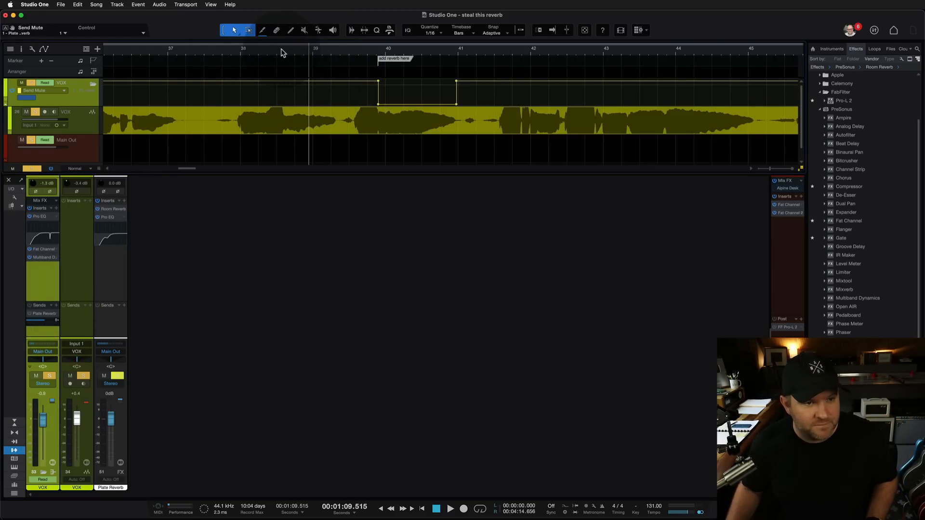
key(space)
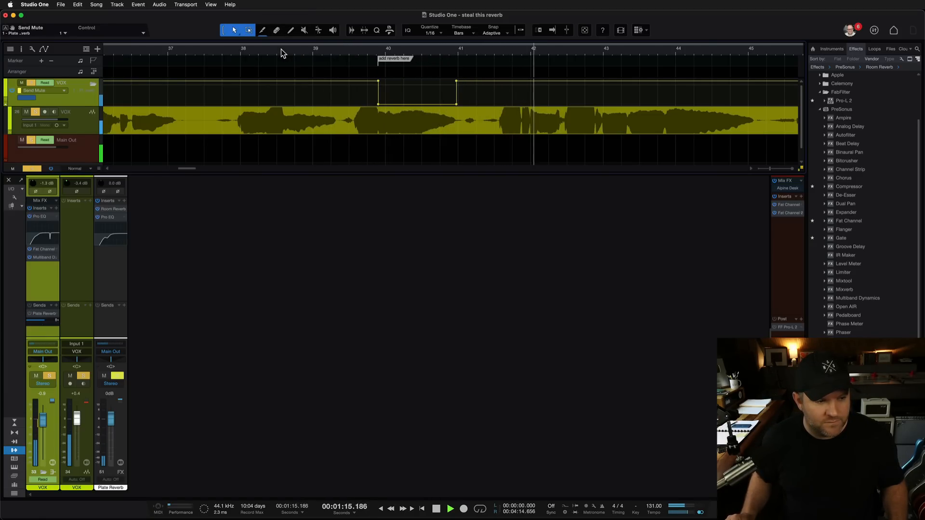
key(space)
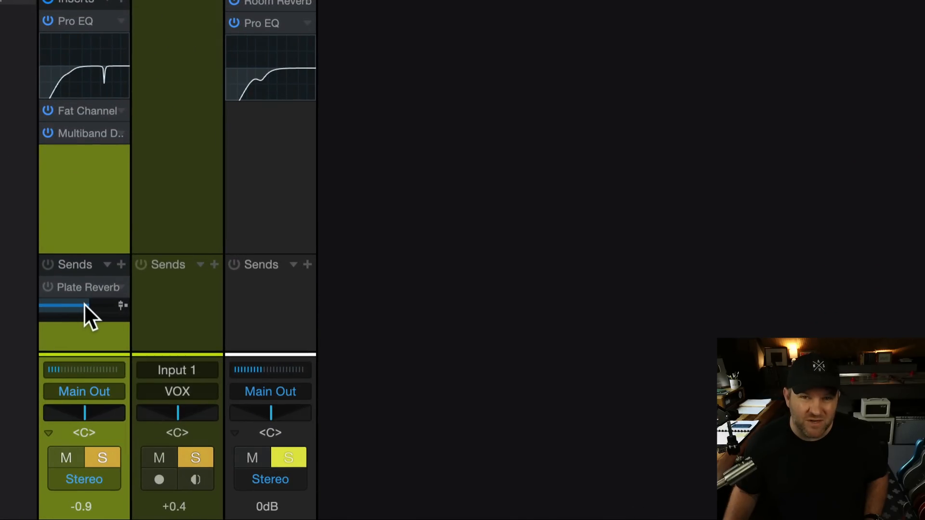
drag(84, 303, 80, 304)
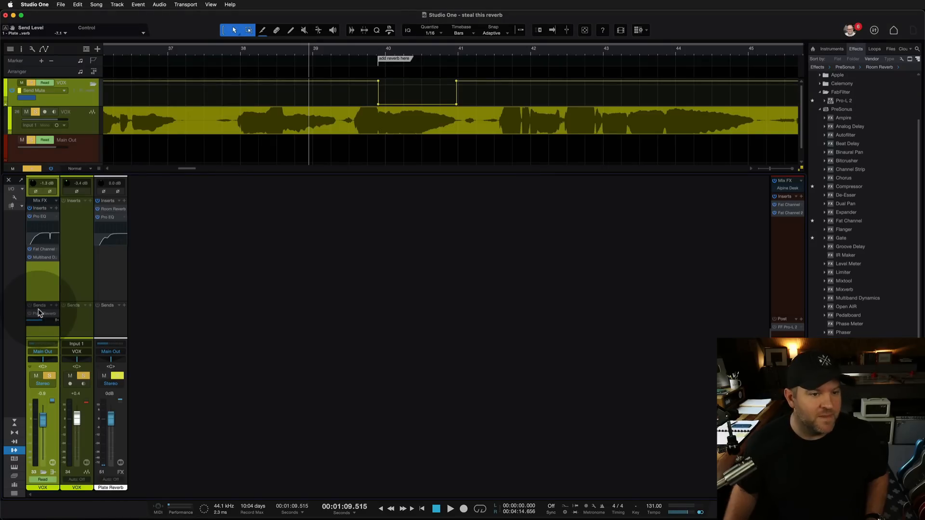
Look over the vocal across the song and undo the Send Mute automation points on the VOX bus track
key(w)
key(w)
key(w)
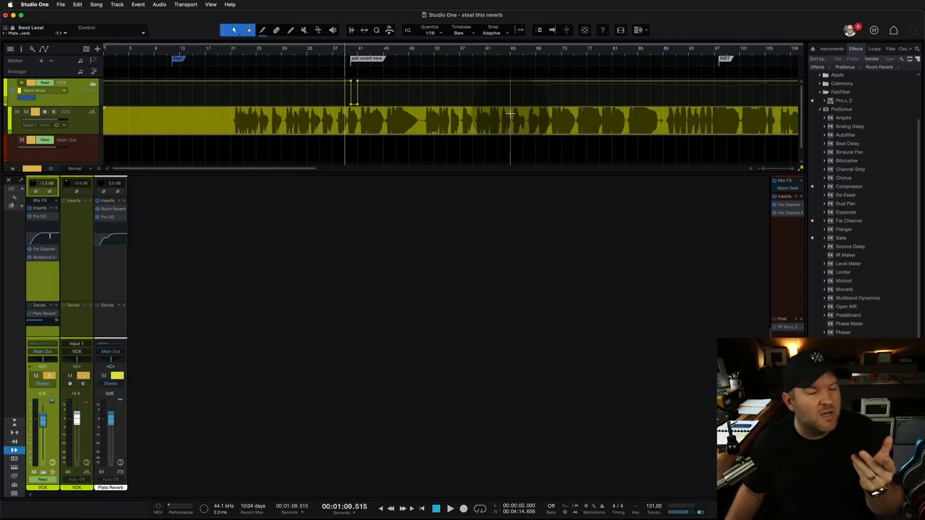
scroll(510, 113, right, 2)
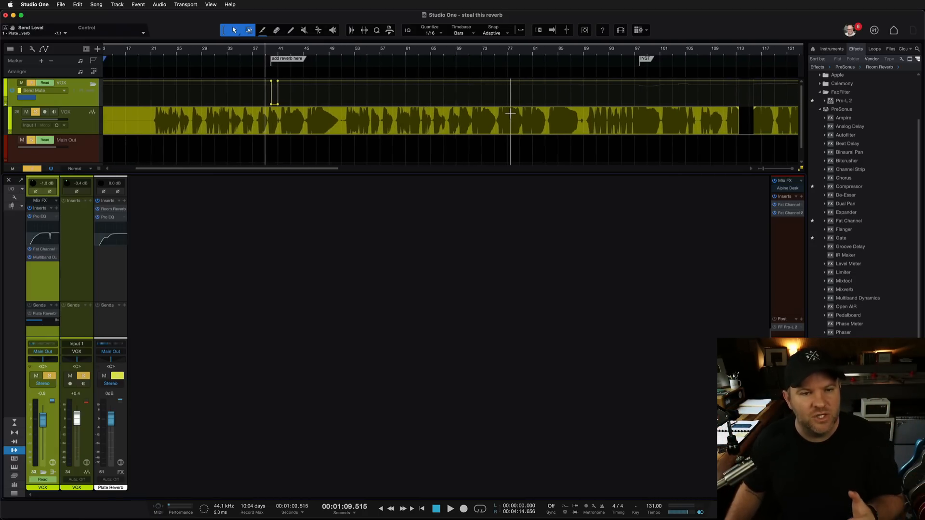
scroll(510, 113, down, 5)
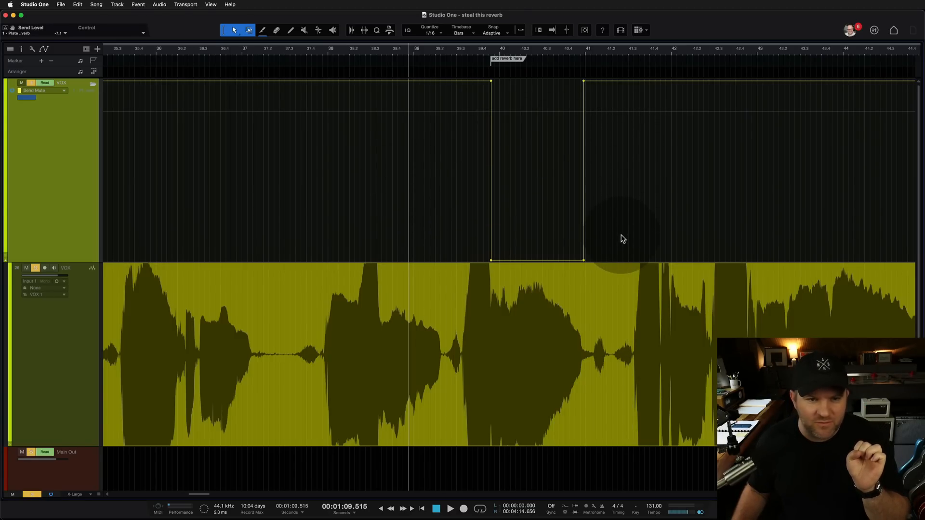
key(super+z)
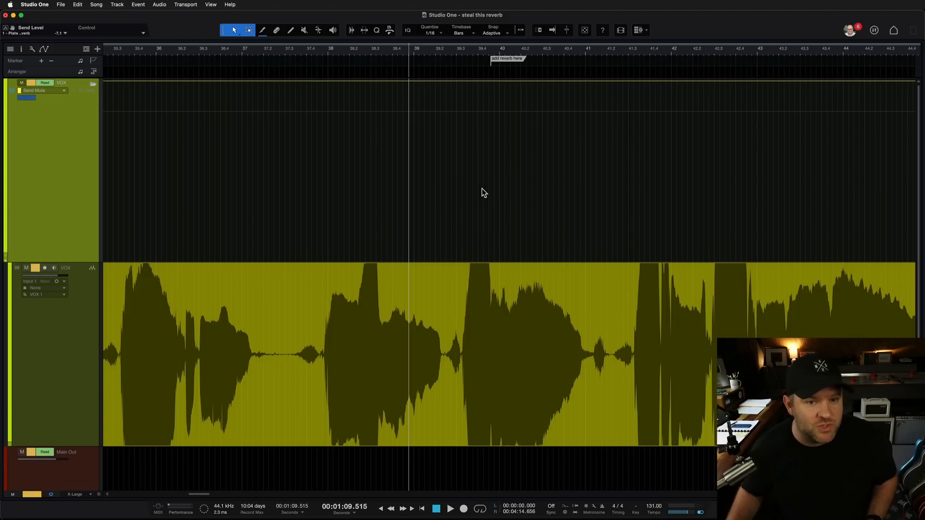
Add a send from the VOX audio track to the Plate Reverb channel and deactivate that send
key(F3)
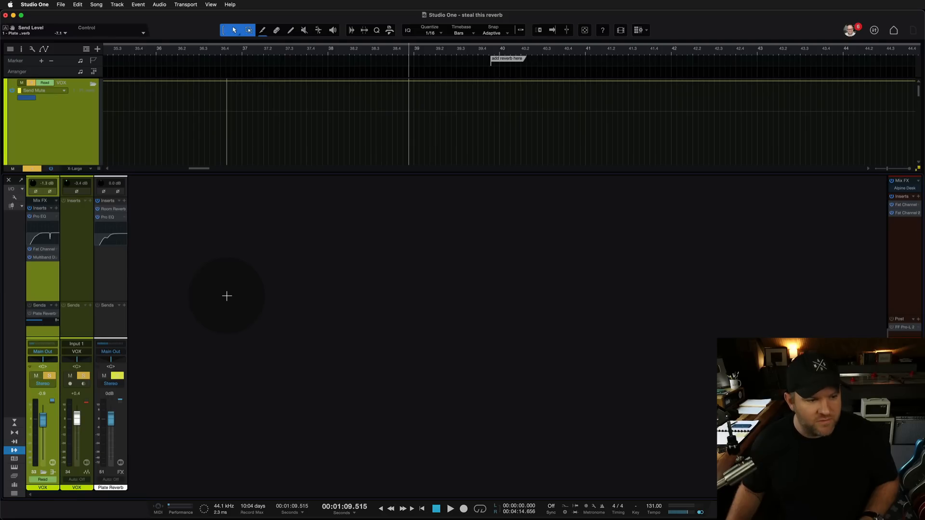
click(90, 306)
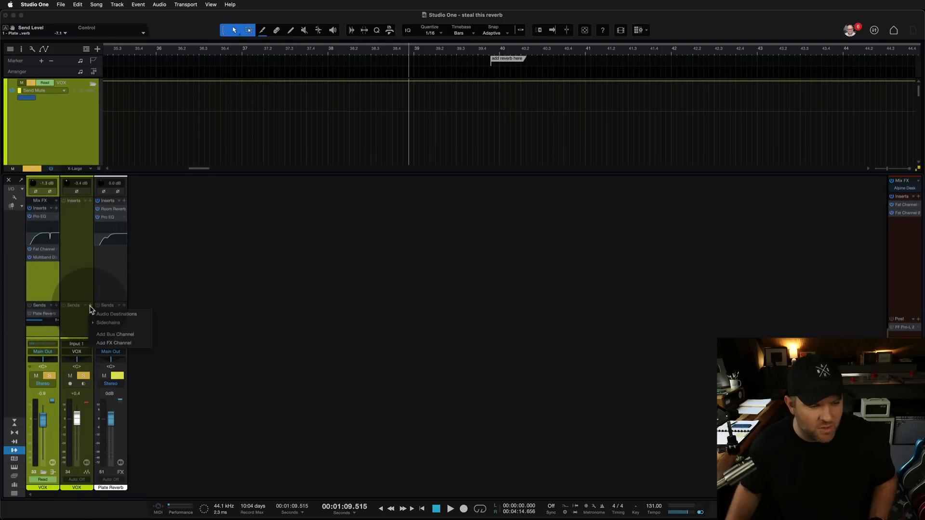
click(114, 314)
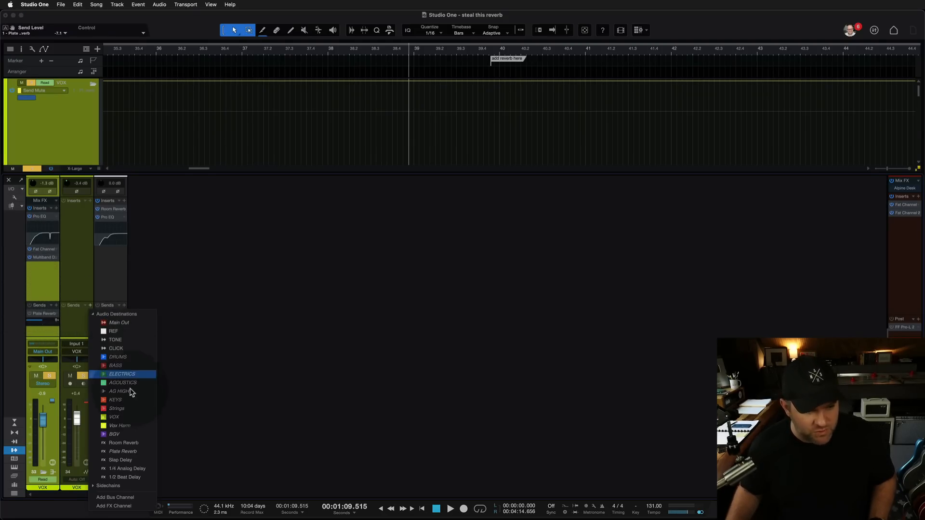
click(136, 452)
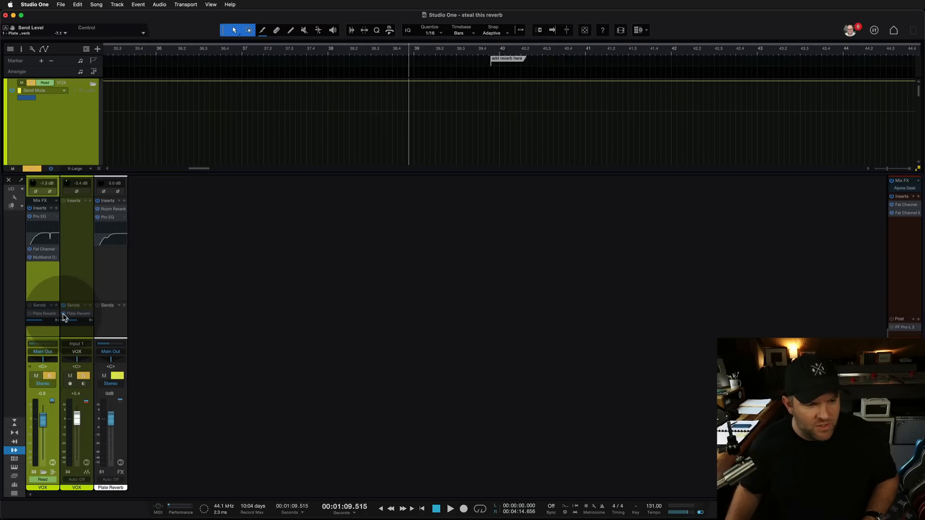
Duplicate the VOX audio track without its audio and select the new VOX 2 track
key(F3)
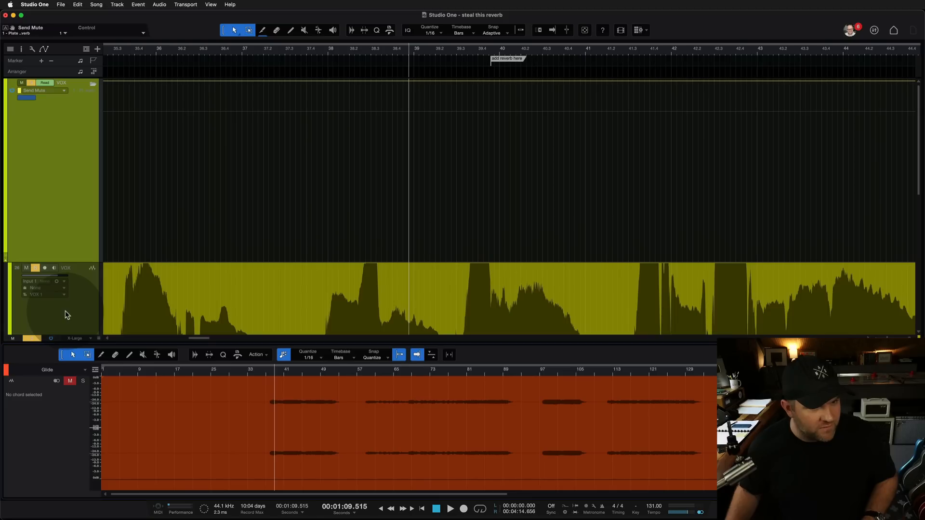
scroll(180, 266, down, 5)
scroll(179, 266, down, 2)
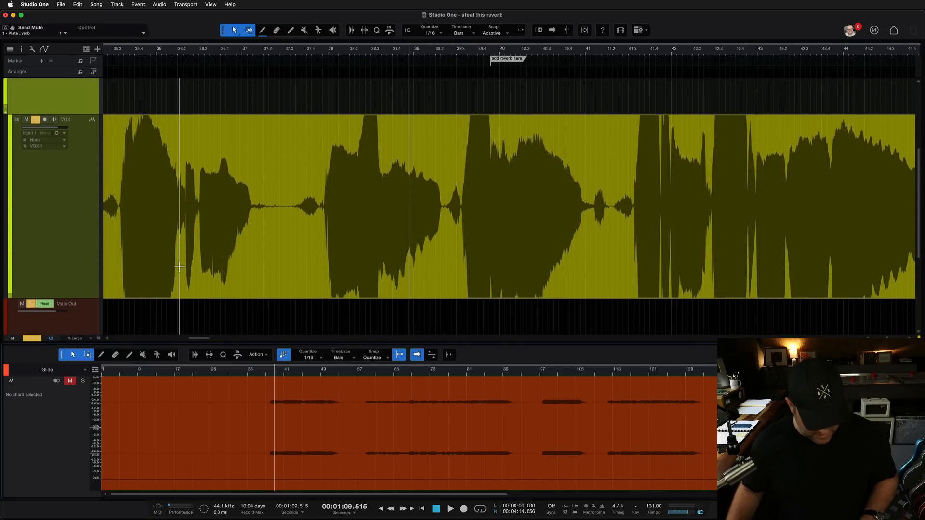
key(F2)
right_click(69, 244)
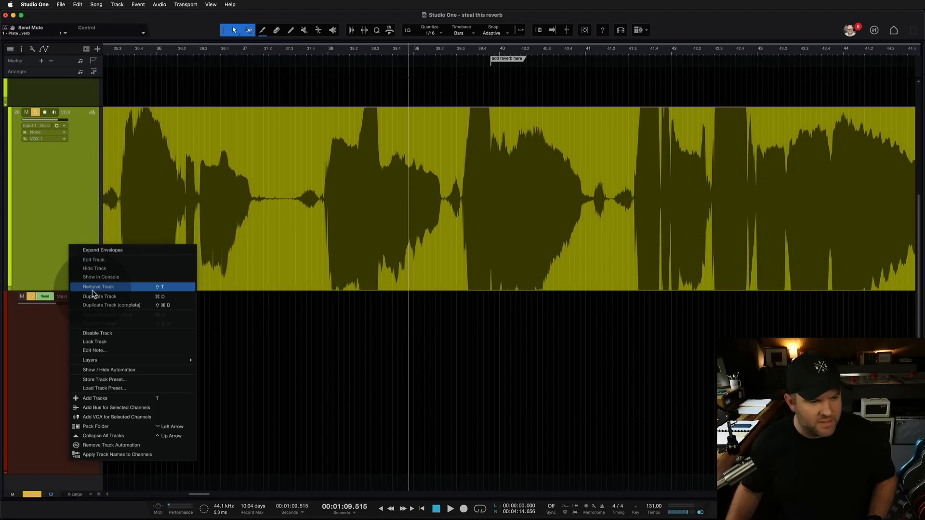
click(96, 303)
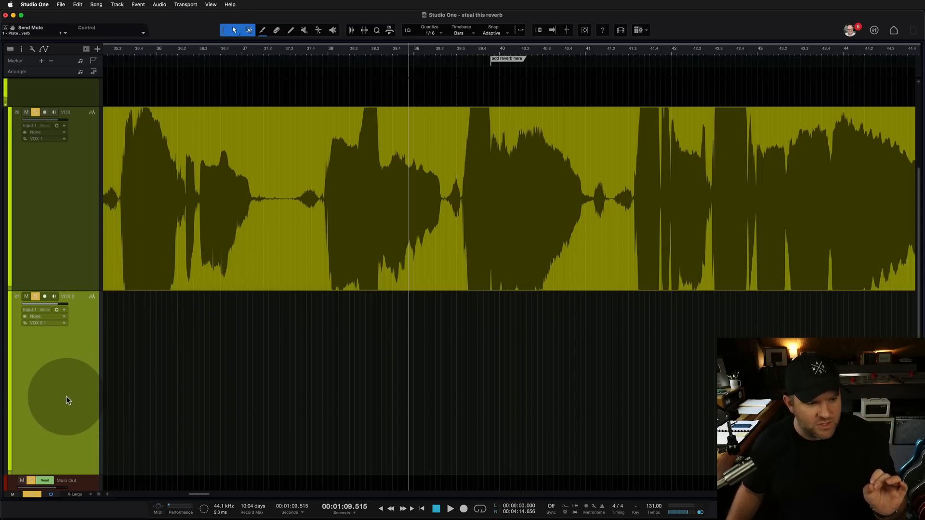
click(68, 230)
click(68, 369)
click(67, 243)
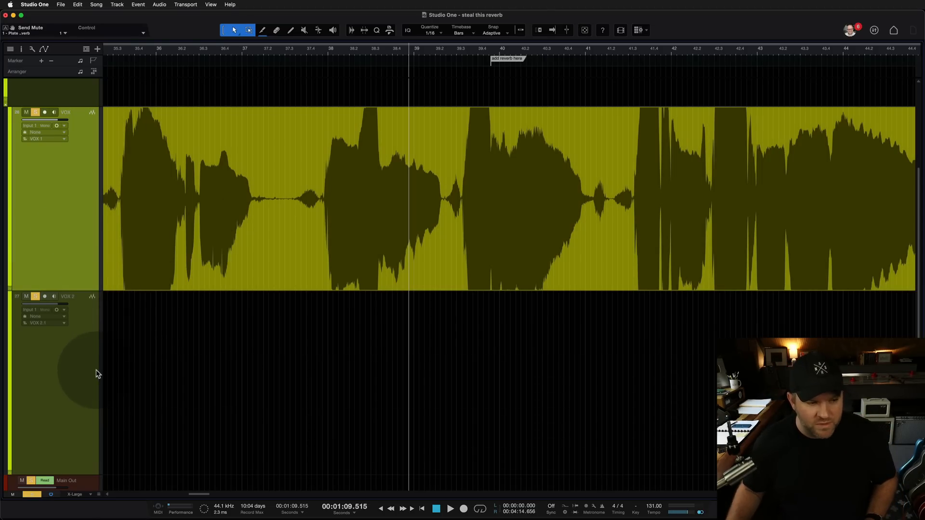
click(79, 381)
Move the vocal phrase from the "add reverb here" marker to just past bar 41 onto the VOX 2 track and activate that track's Plate Reverb send
scroll(457, 174, up, 5)
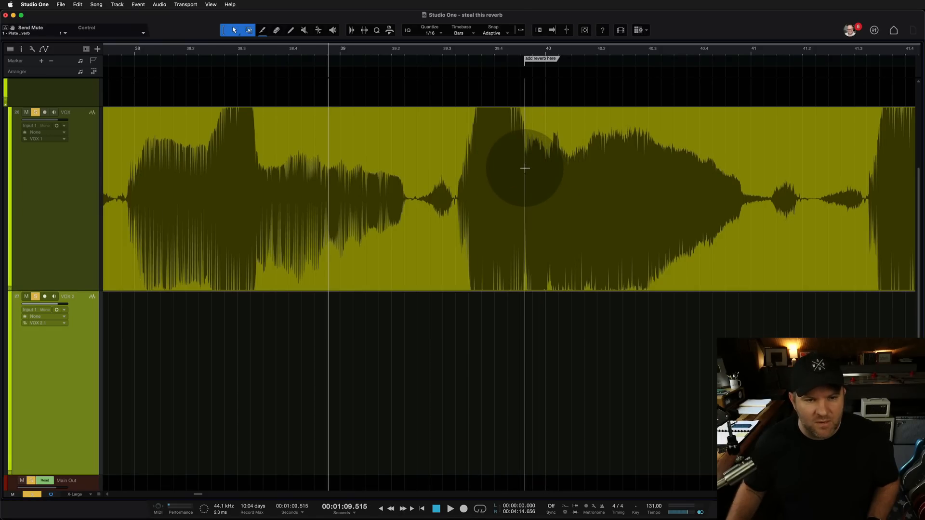
drag(526, 168, 767, 186)
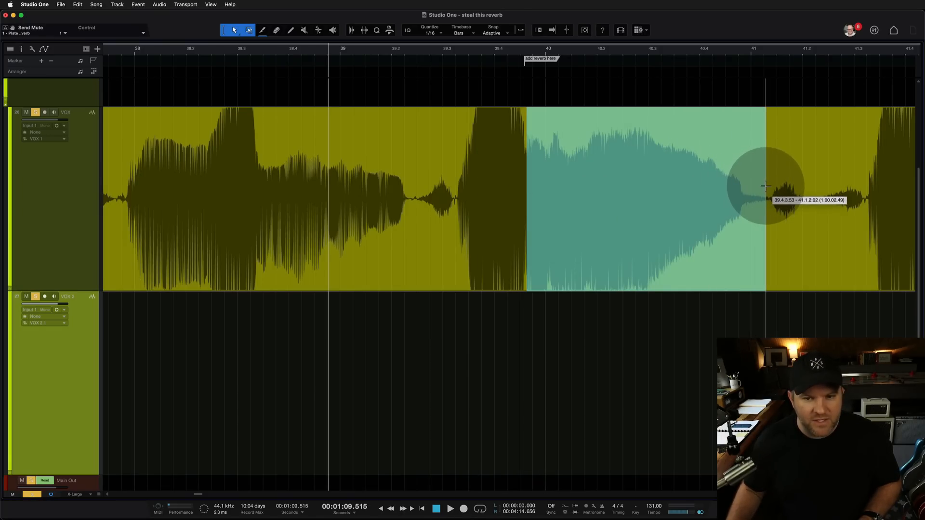
drag(634, 240, 635, 328)
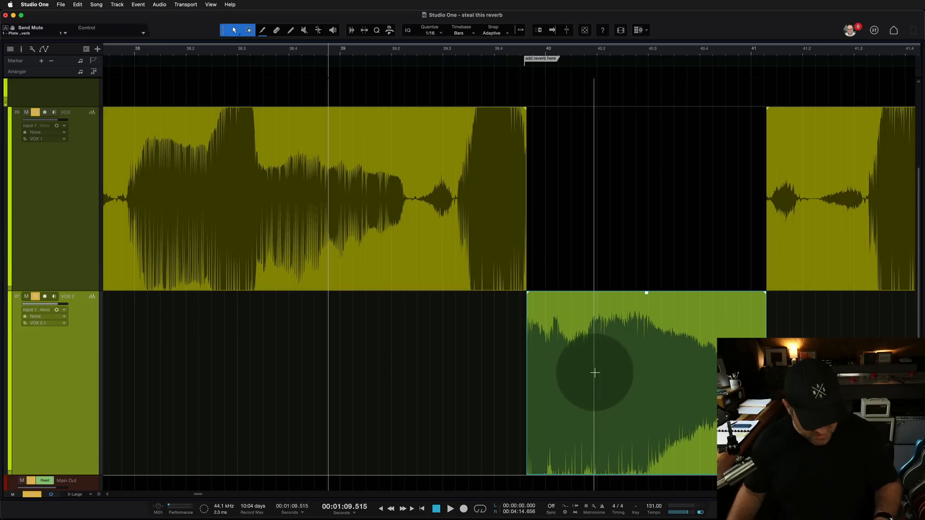
key(F3)
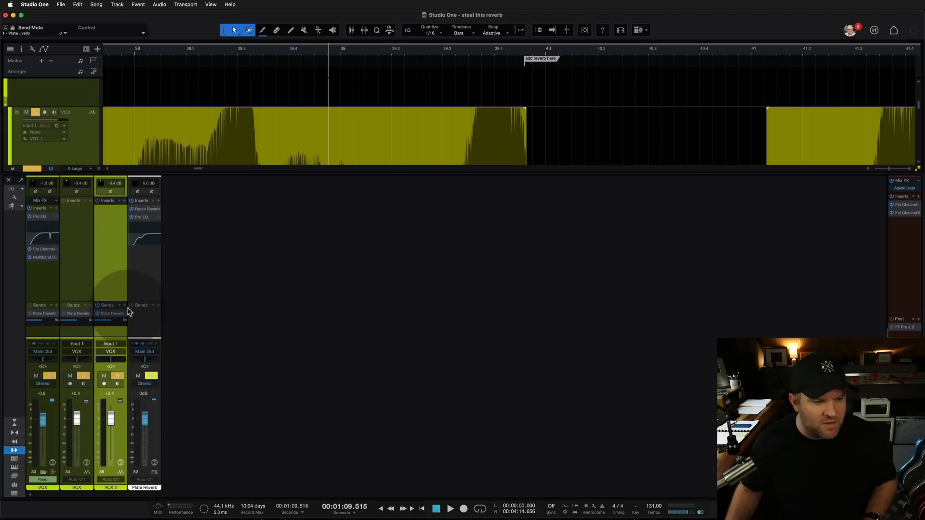
click(218, 164)
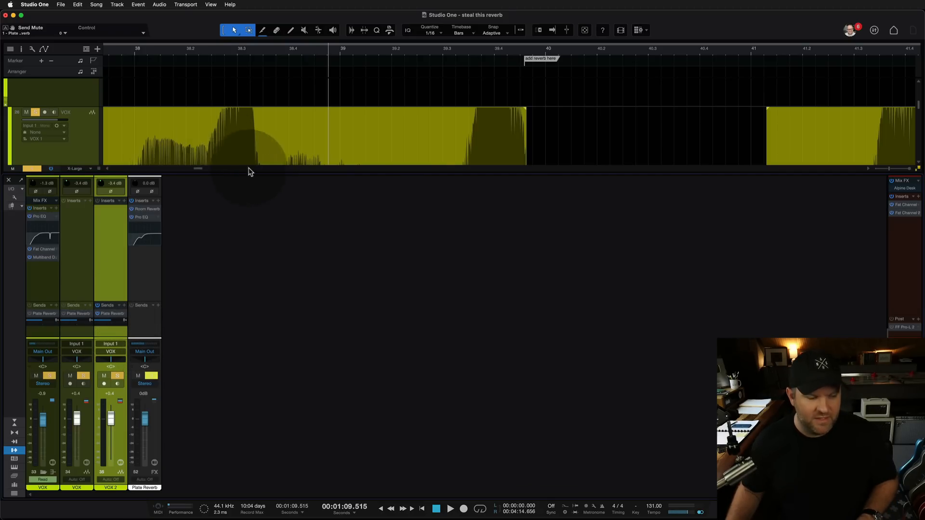
Play the vocal from just before the "add reverb here" marker and review the phrase on VOX 2 and its mixer routing
key(F3)
click(427, 52)
key(space)
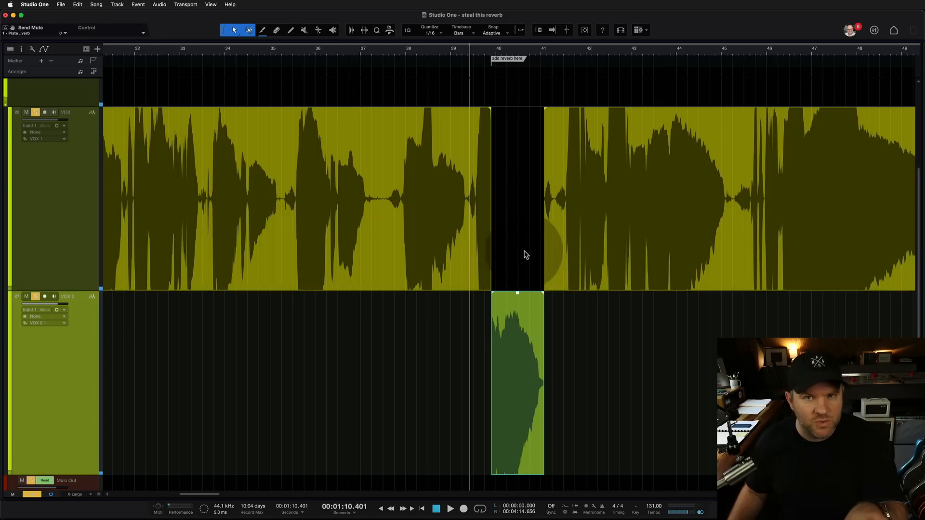
scroll(515, 376, down, 3)
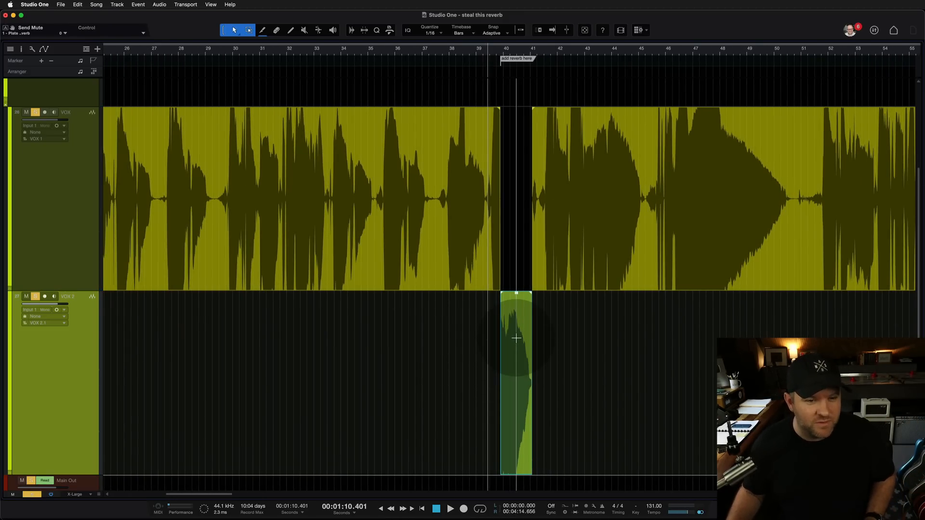
scroll(517, 337, down, 1)
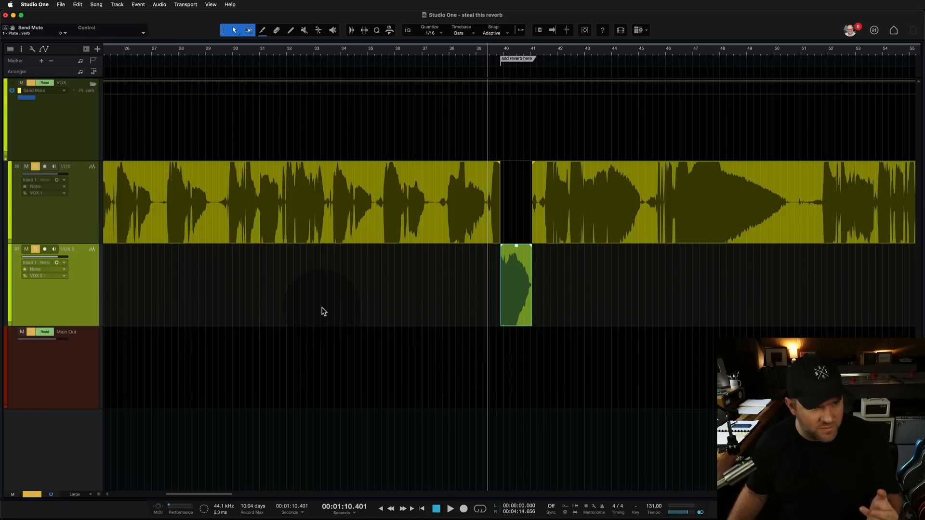
key(F3)
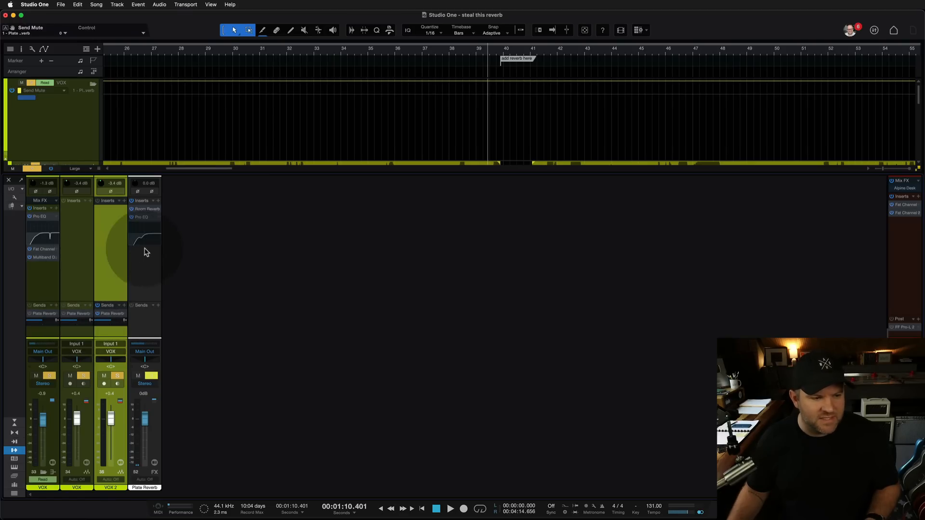
key(F3)
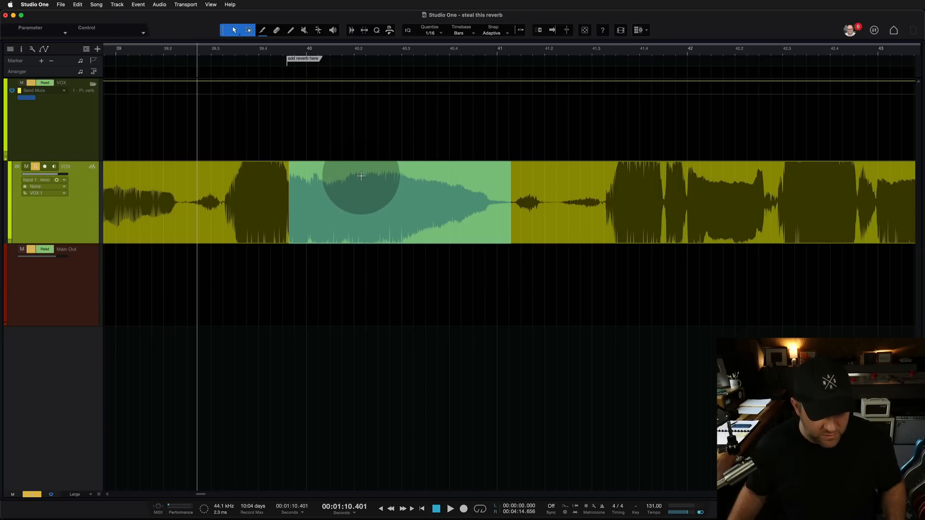
Split the vocal phrase at the "add reverb here" marker into its own event and colour it red
click(361, 174)
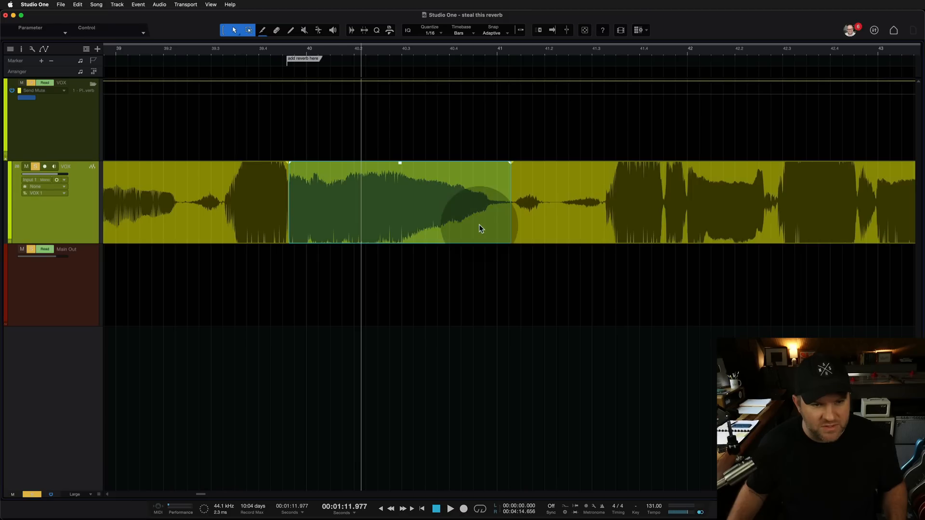
click(221, 221)
right_click(370, 231)
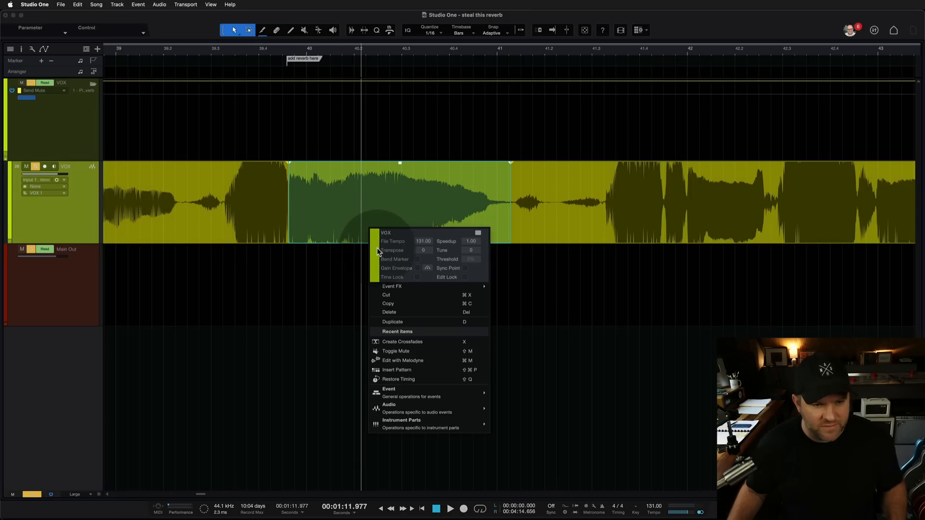
click(377, 247)
click(500, 301)
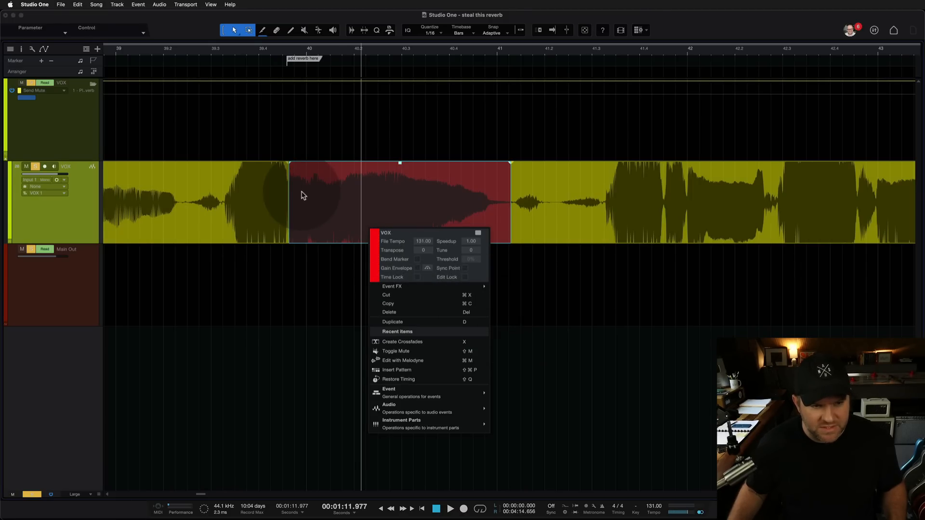
click(336, 217)
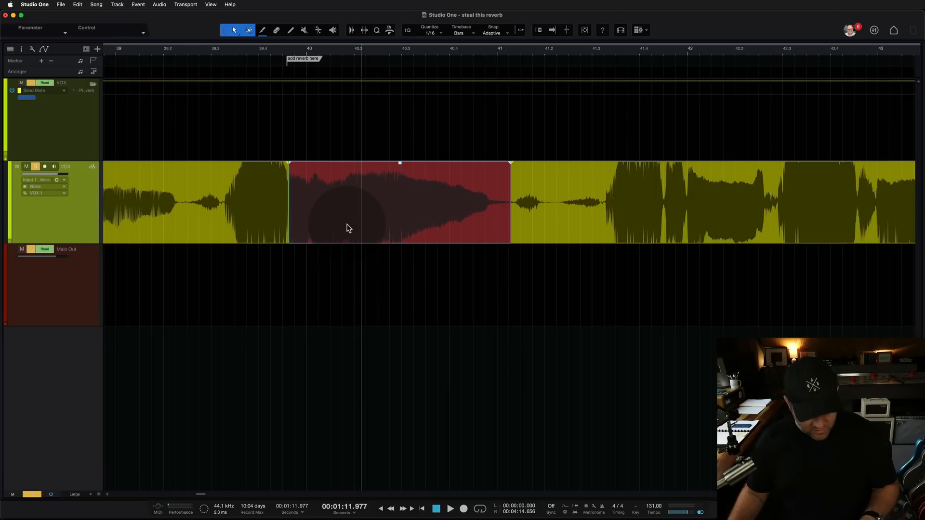
Show the inspector with more room for the event settings and enable Event FX on the red vocal event
key(F4)
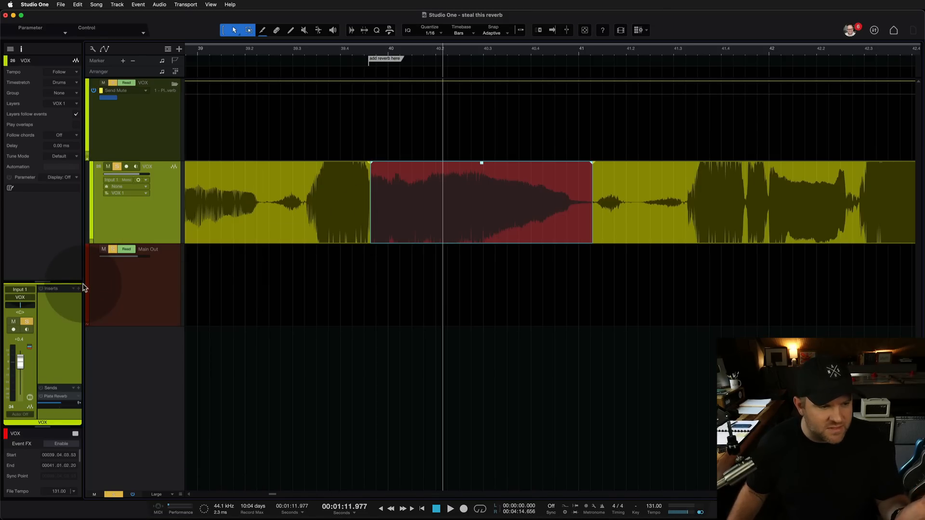
drag(64, 282, 78, 219)
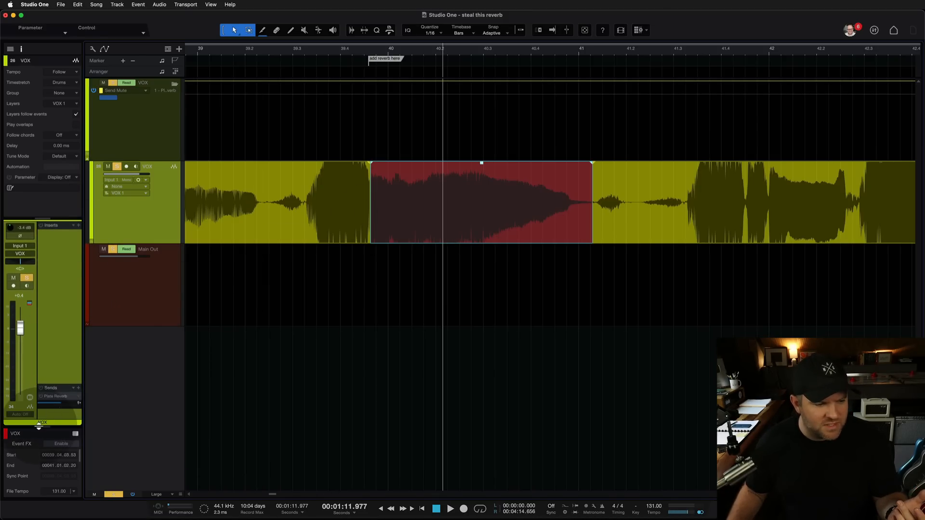
drag(37, 427, 50, 238)
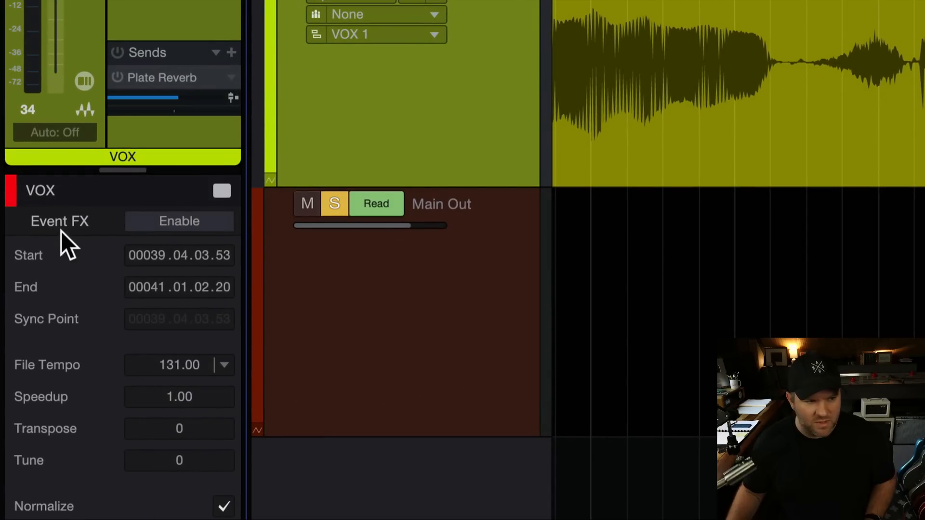
click(172, 220)
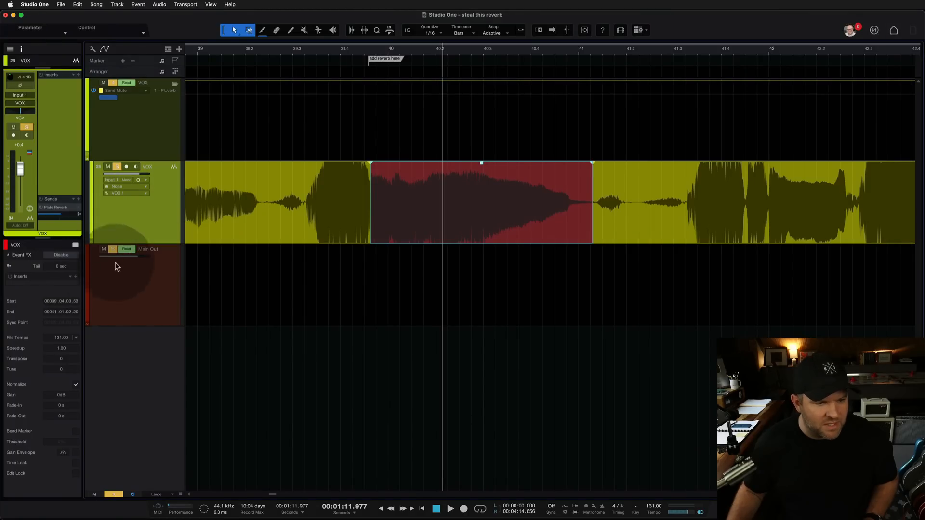
Insert Room Reverb as an event effect on the red vocal phrase and set its global mix to 30.5 %
click(76, 278)
text(rever)
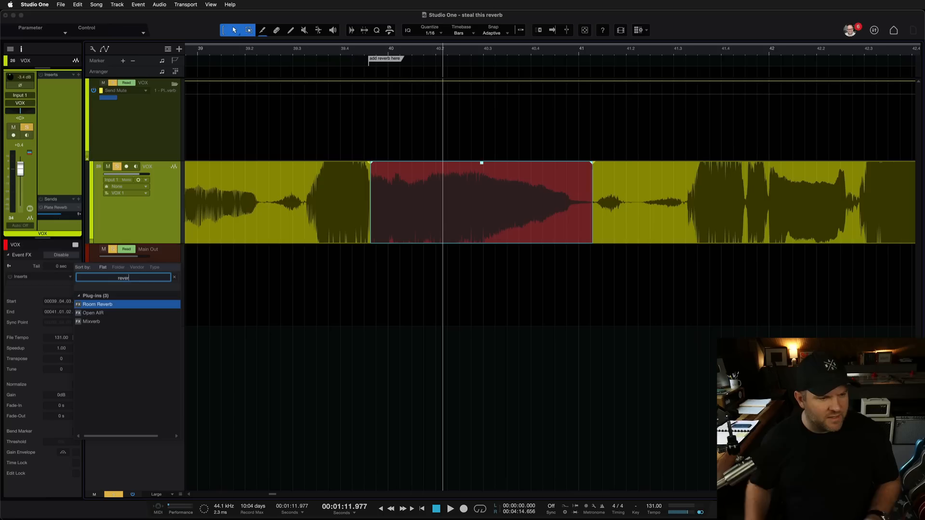
double_click(85, 305)
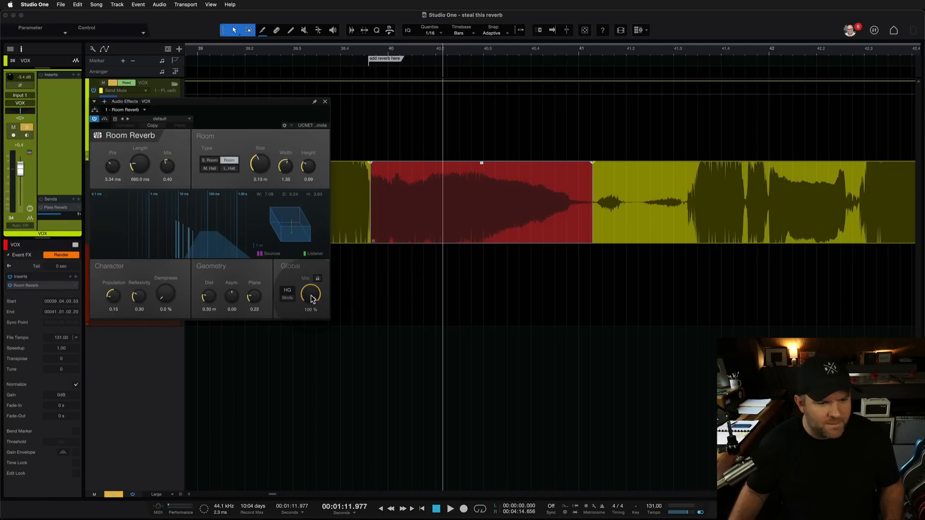
Play the vocal from just before the red phrase to audition the event reverb, and close the plug-in window
click(337, 49)
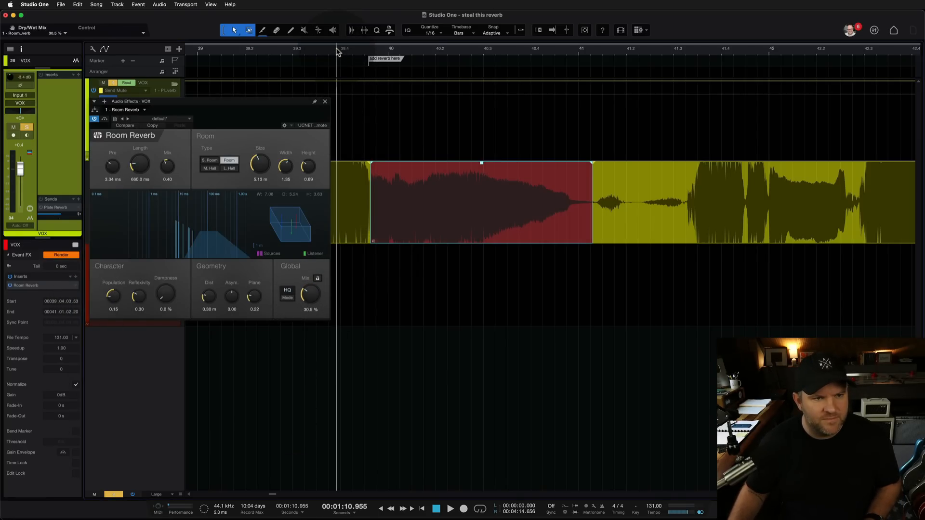
key(space)
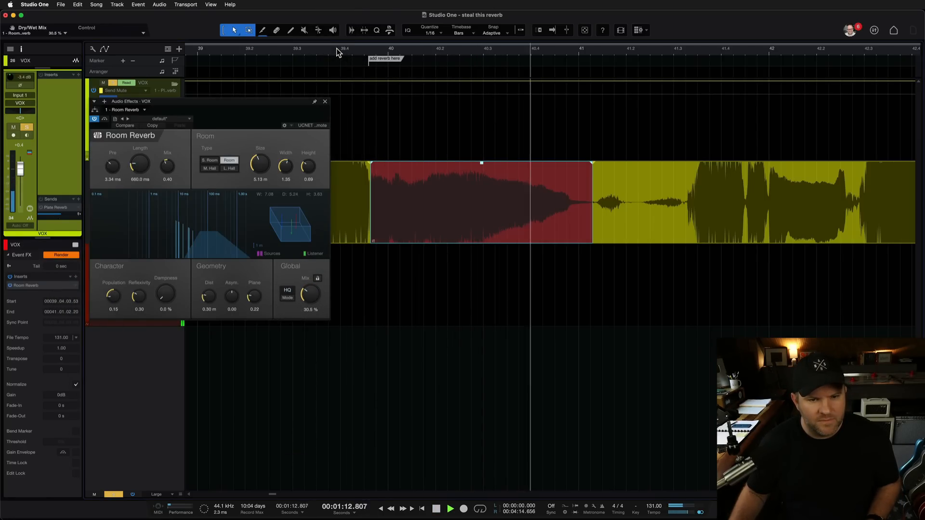
key(space)
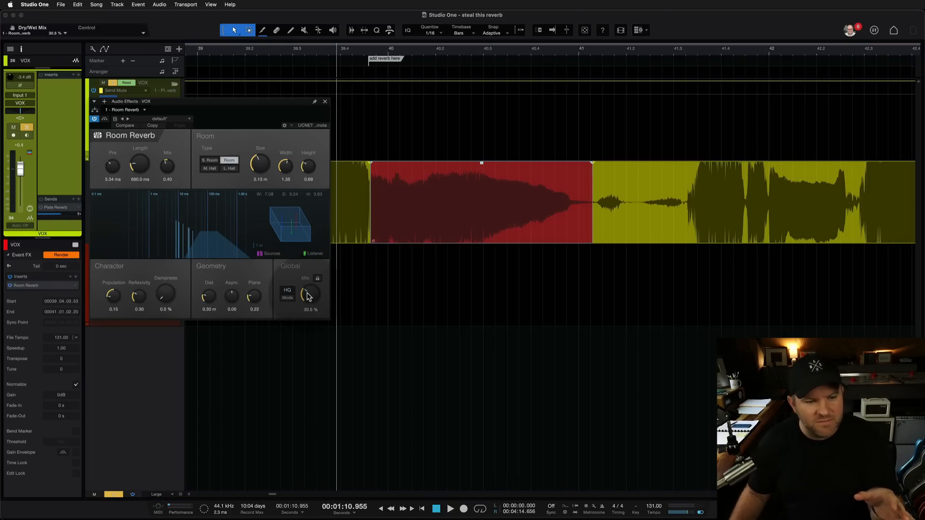
click(325, 102)
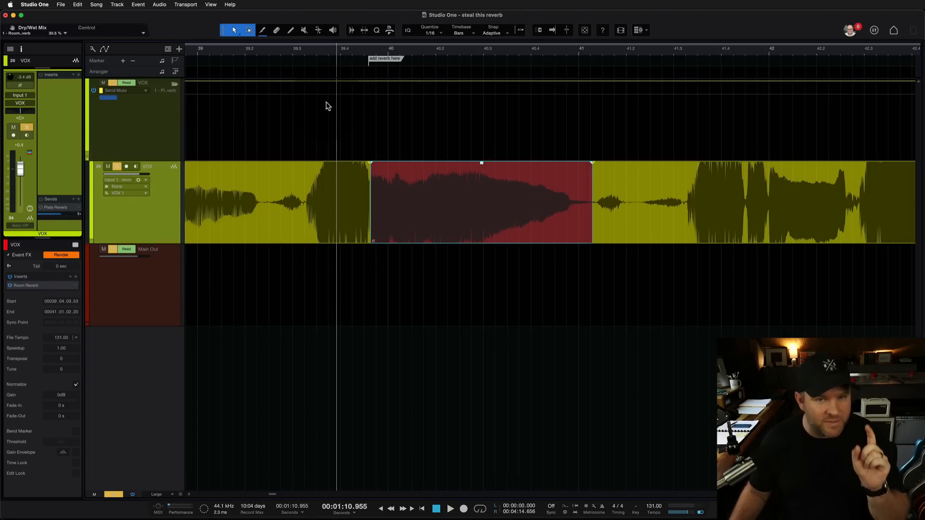
Open the Room Reverb plug-in on the Plate Reverb channel in the mixer
key(F3)
click(120, 291)
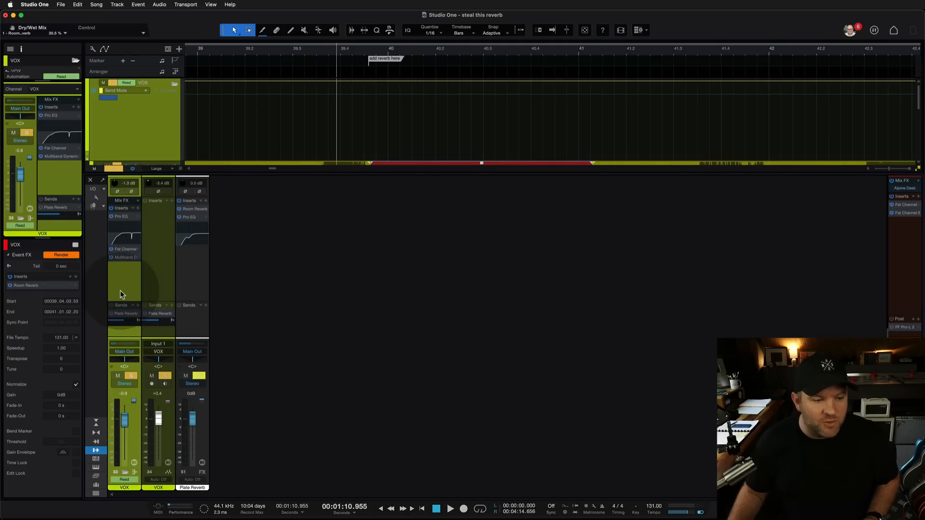
click(180, 279)
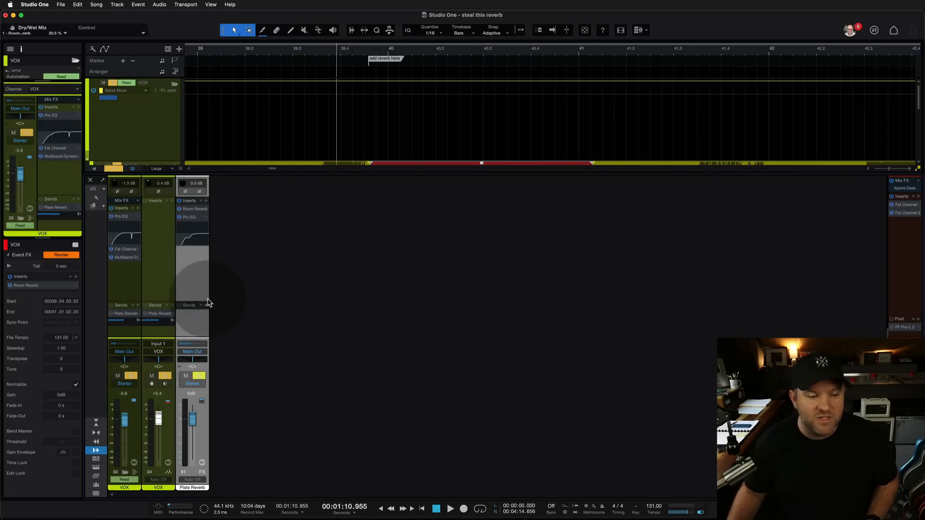
click(195, 210)
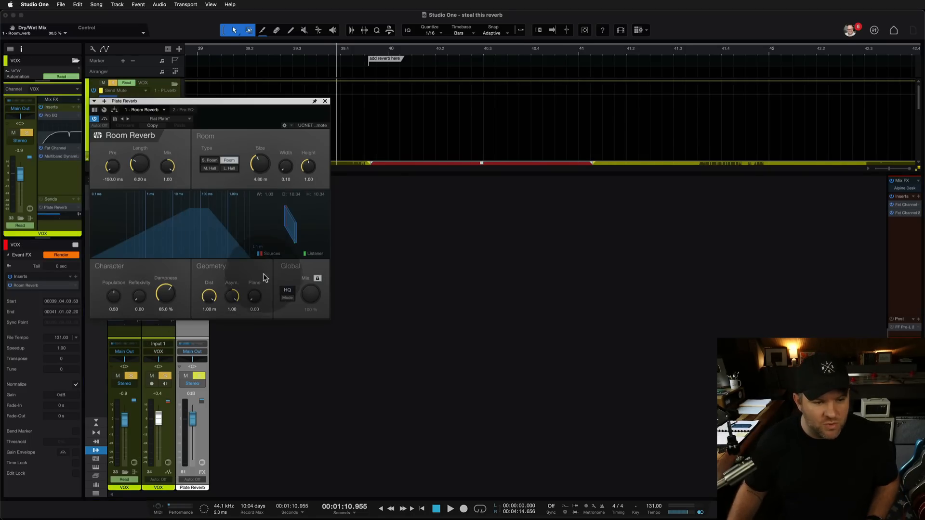